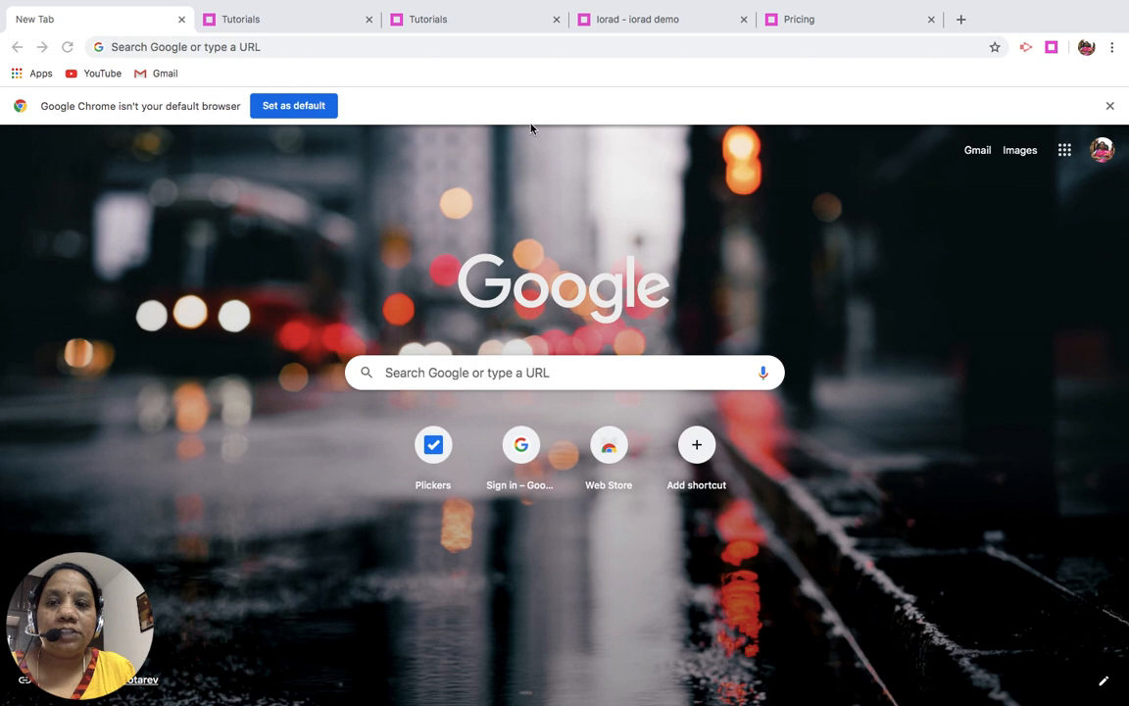
# - Search the web for "iorad" and open the iorad tutorial builder site
pyautogui.click(313, 47)
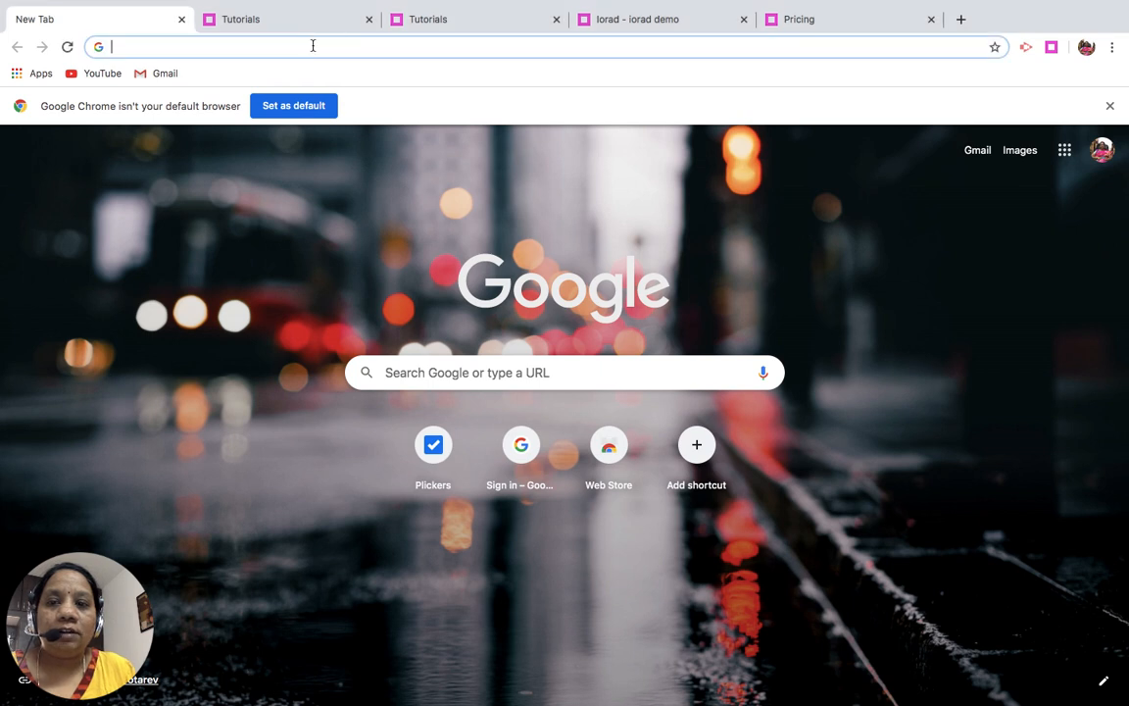
pyautogui.write('iorad')
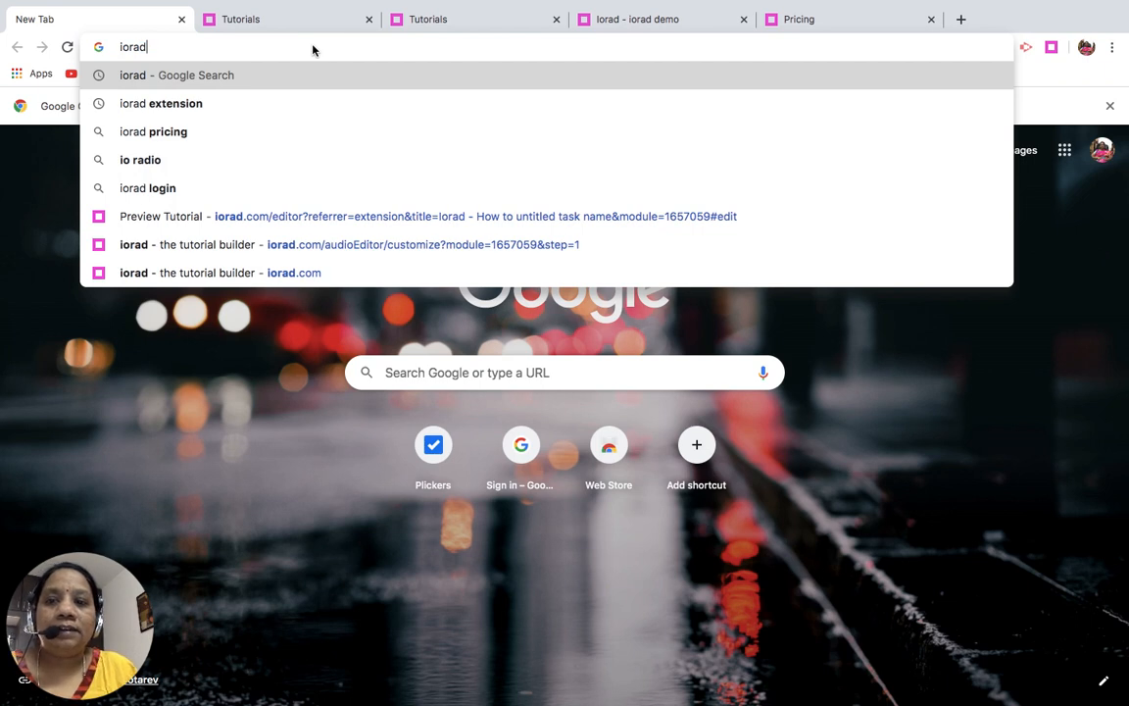
pyautogui.press('Return')
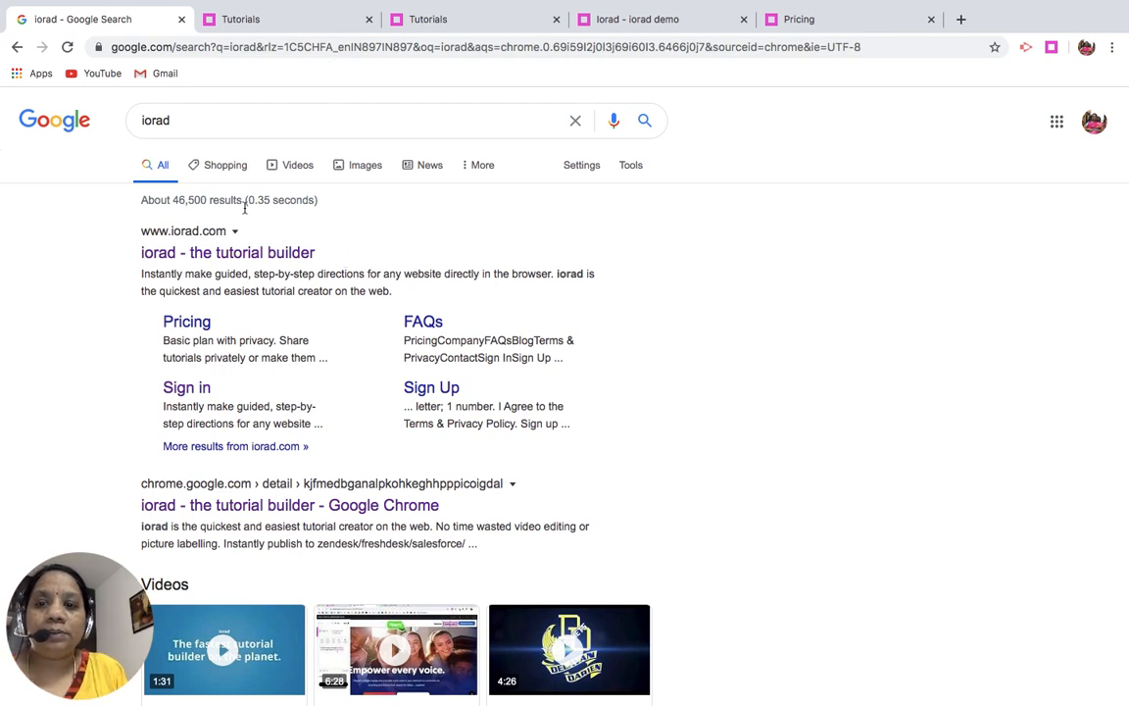
pyautogui.click(239, 255)
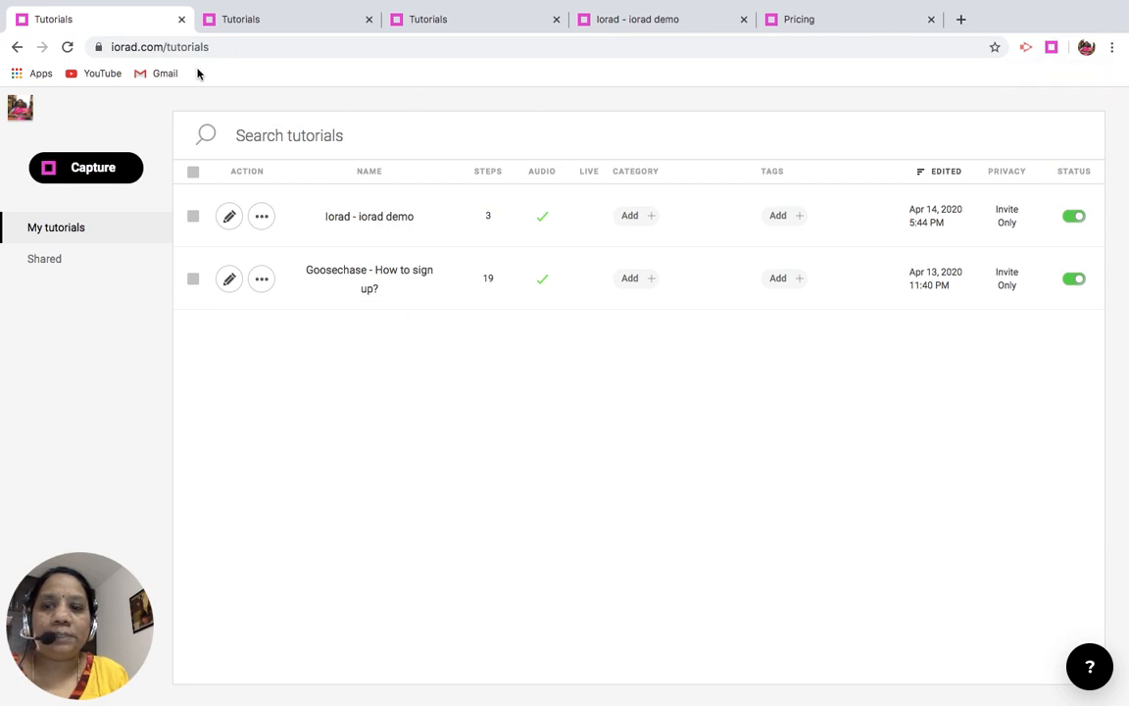
# - Create a new tutorial by launching a web capture and starting the recording
pyautogui.click(100, 167)
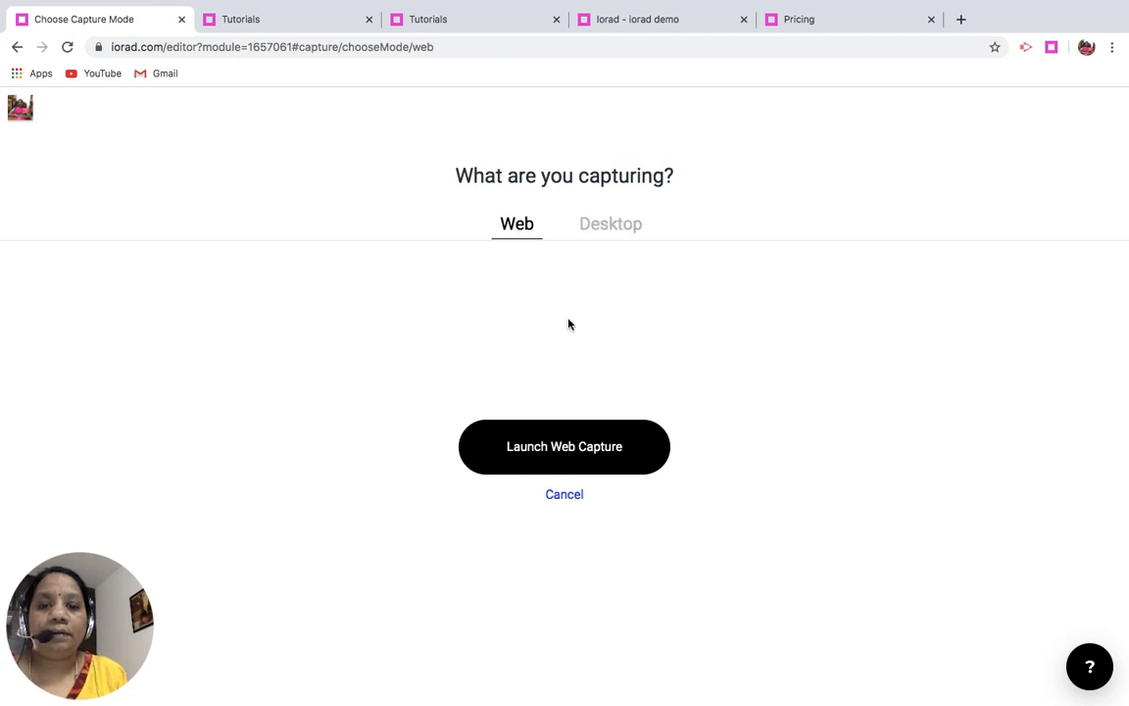
pyautogui.click(578, 448)
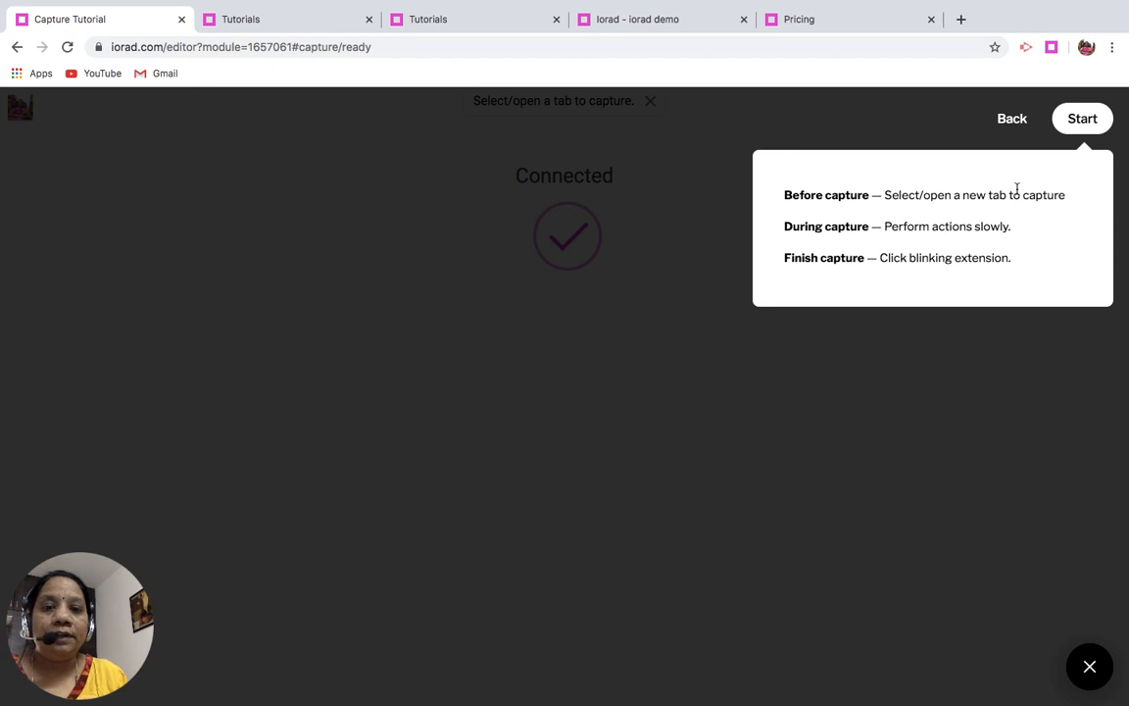
pyautogui.click(1083, 120)
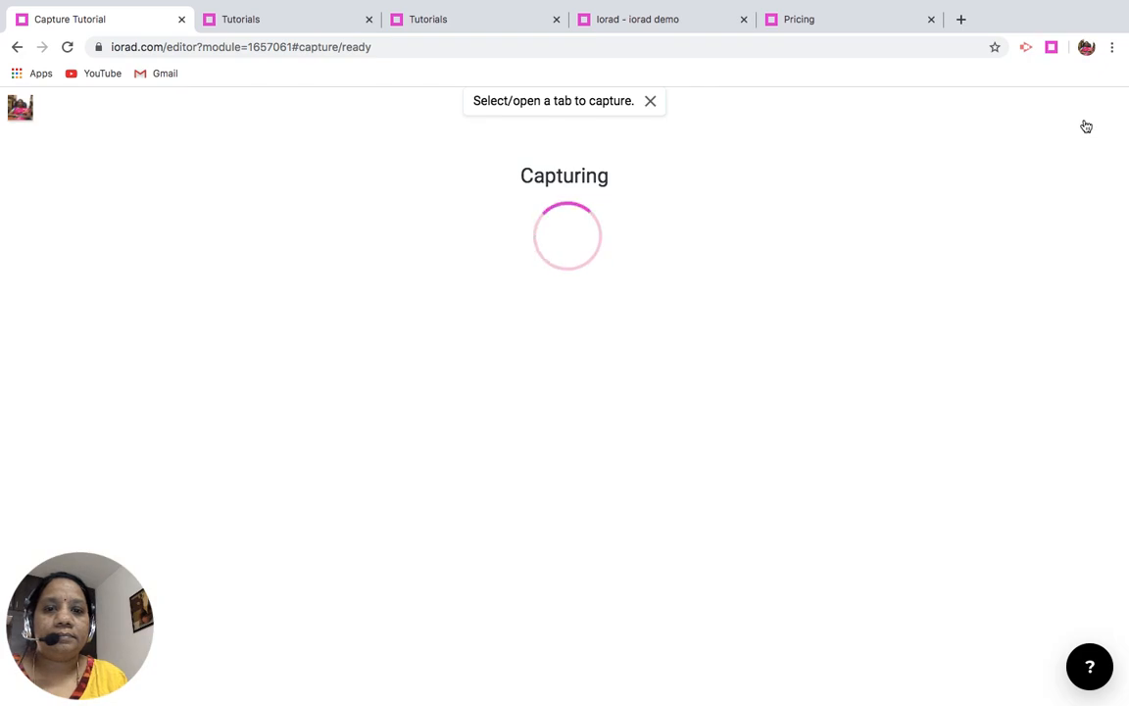
# - Search for "iorad" in a new browser tab and open the iorad tutorial builder site there
pyautogui.click(963, 20)
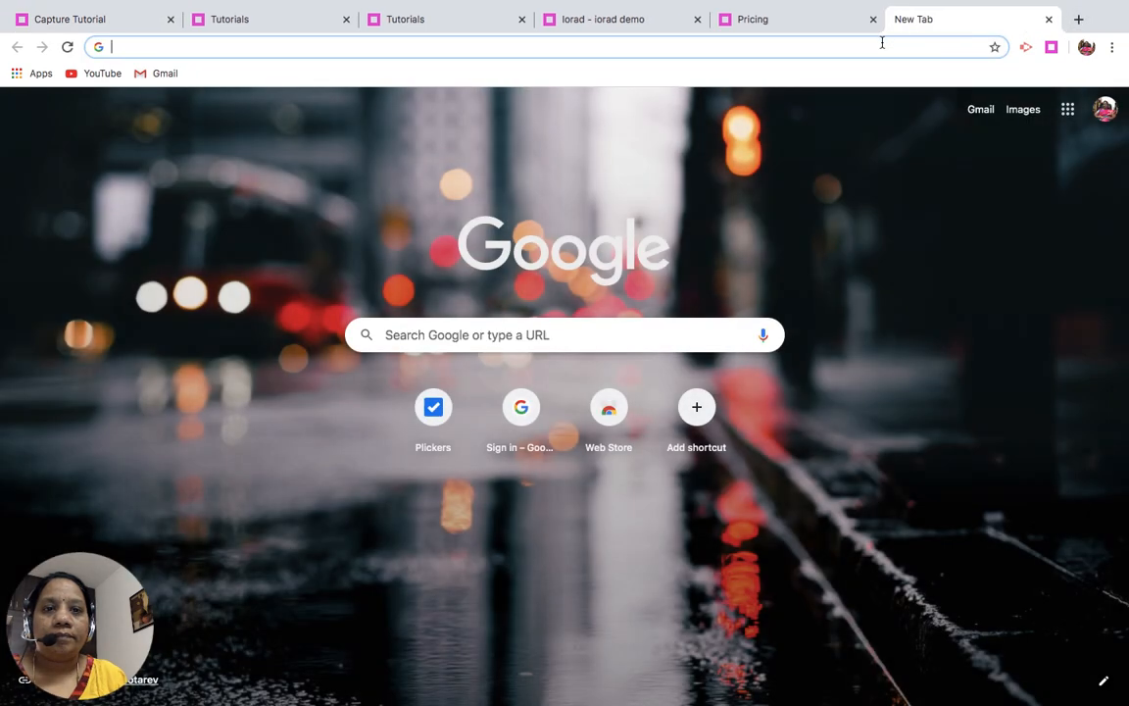
pyautogui.write('io')
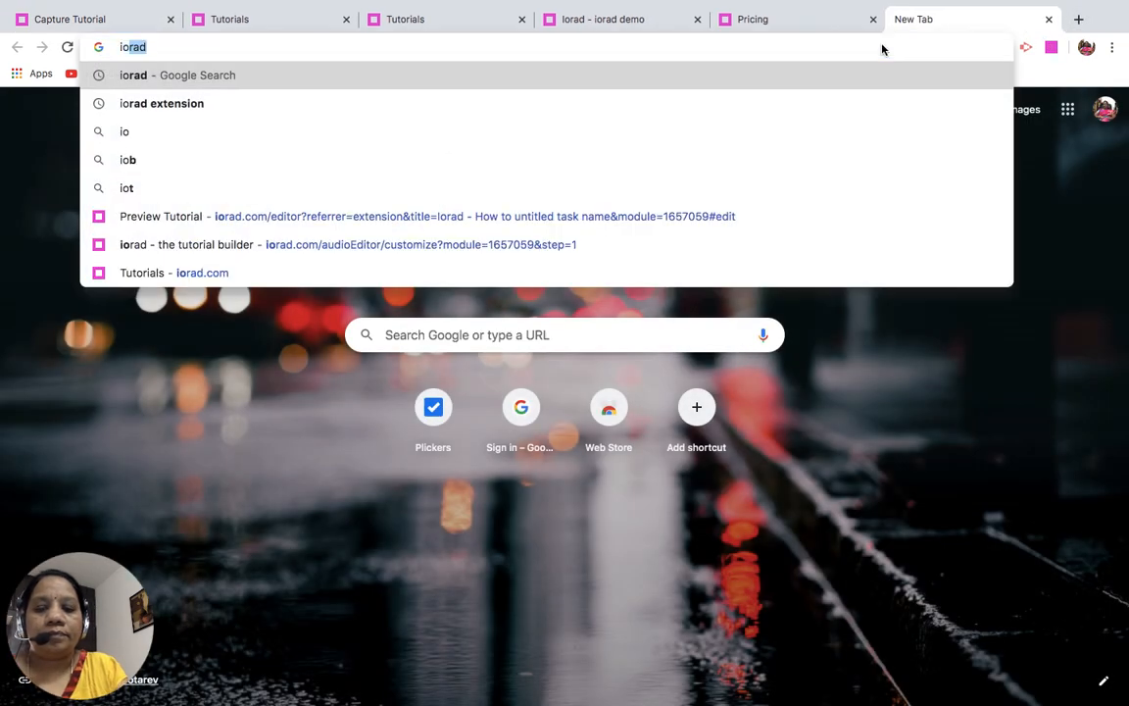
pyautogui.write('rad')
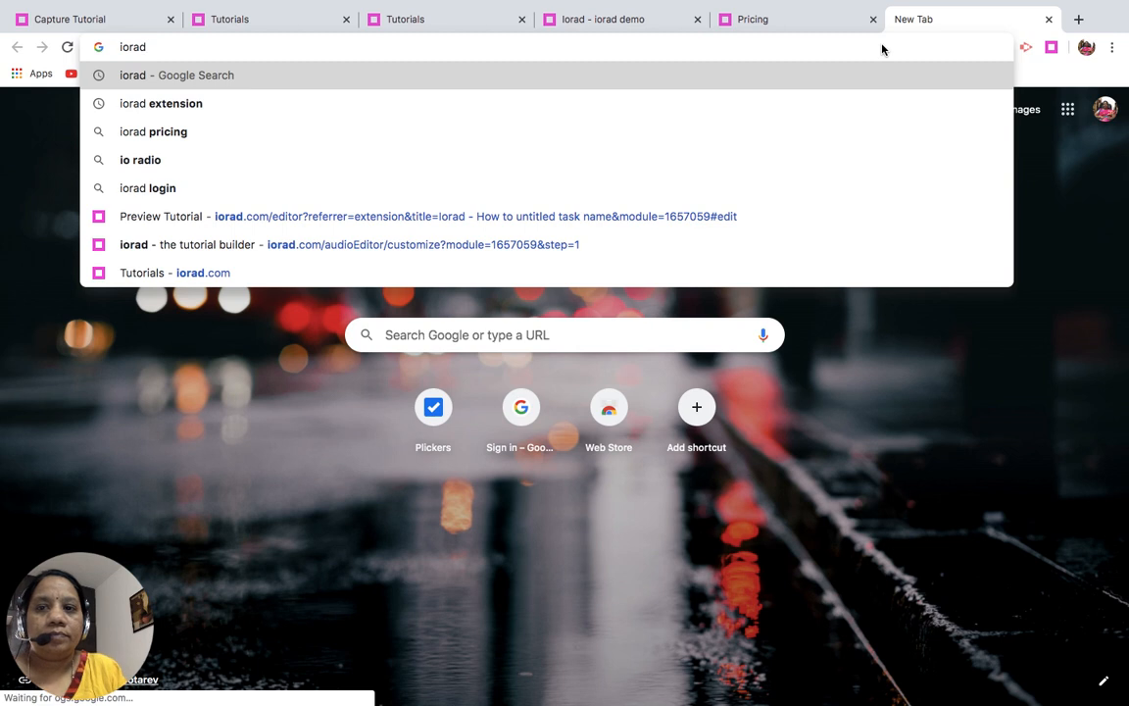
pyautogui.press('Return')
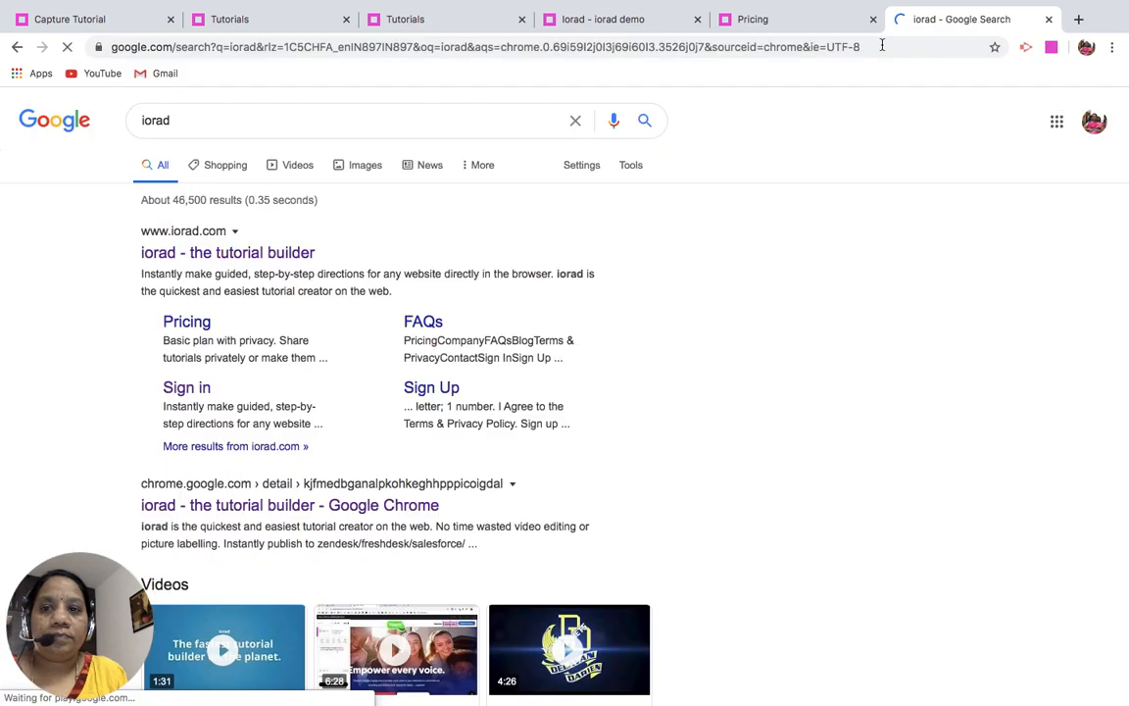
pyautogui.click(290, 255)
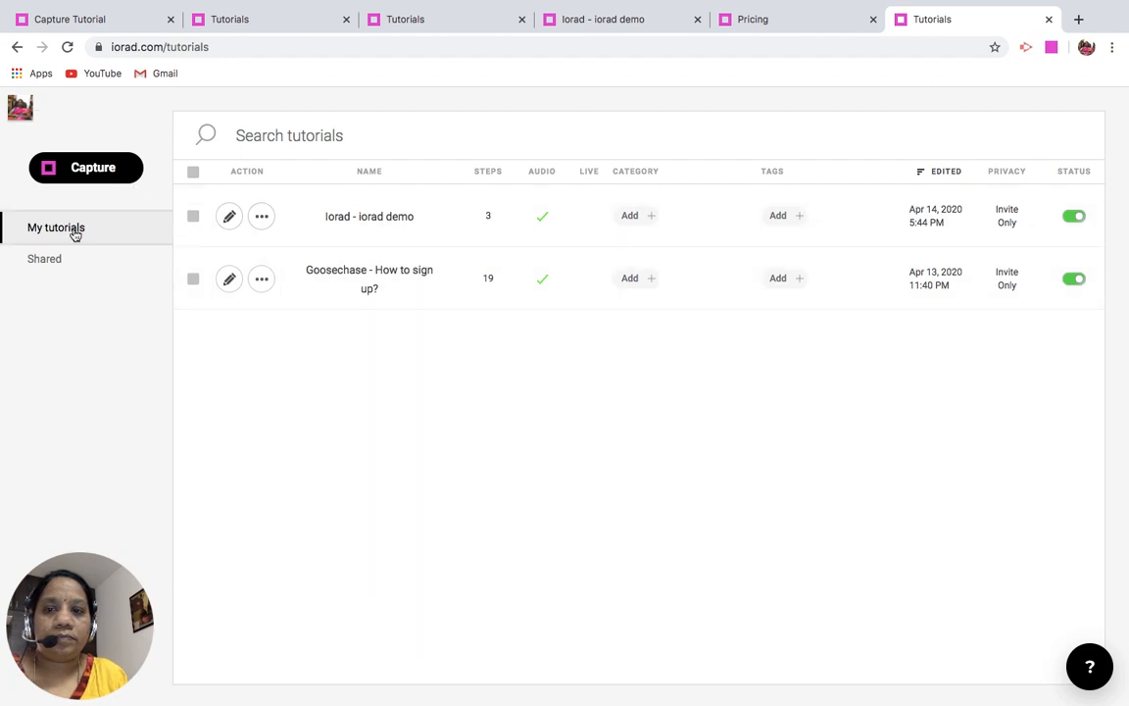
# - Open the "Iorad - iorad demo" tutorial for editing, view the audio of its steps and return to the editor
pyautogui.click(231, 217)
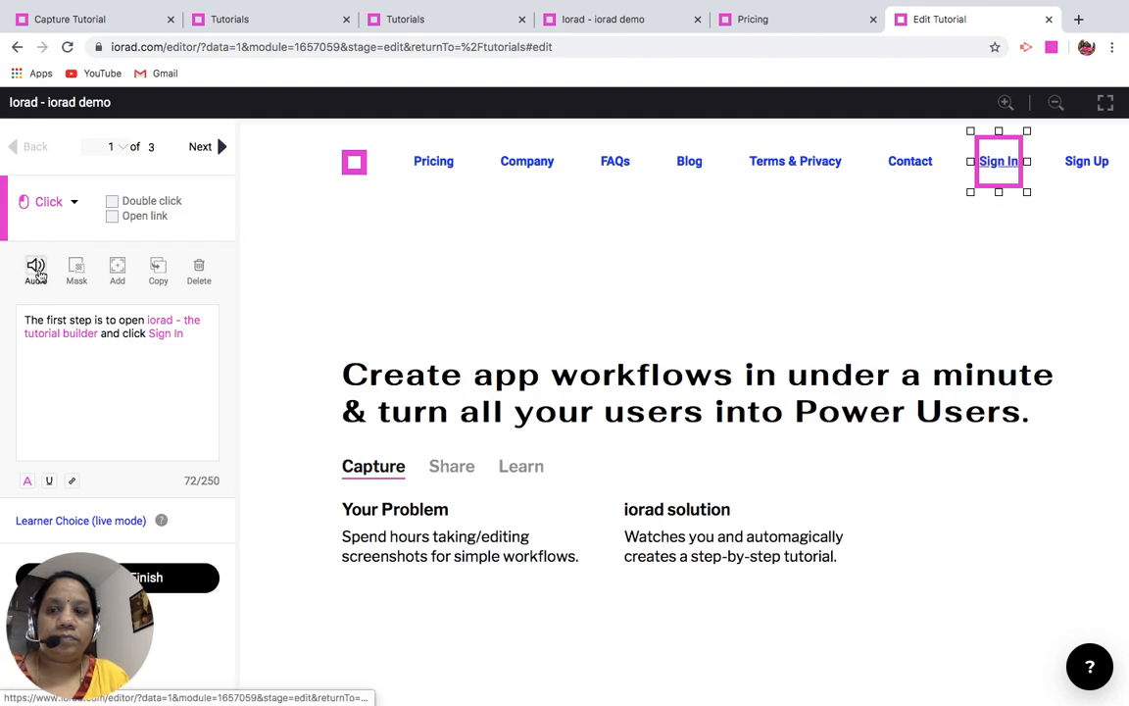
pyautogui.click(36, 270)
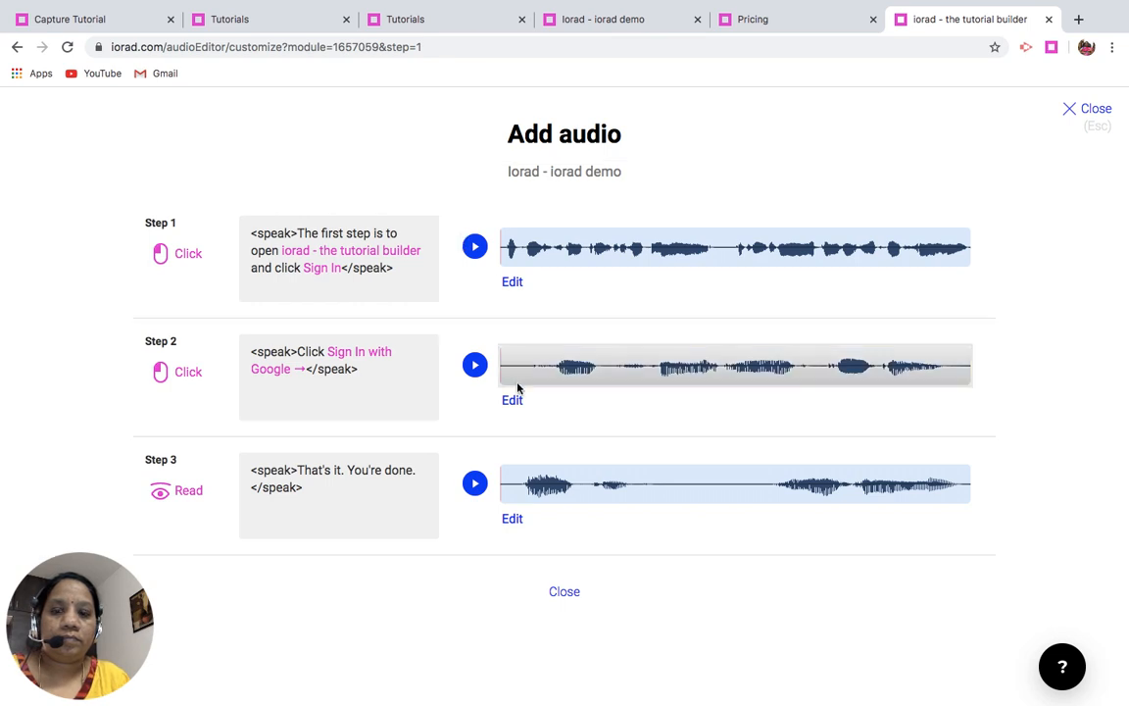
pyautogui.click(565, 593)
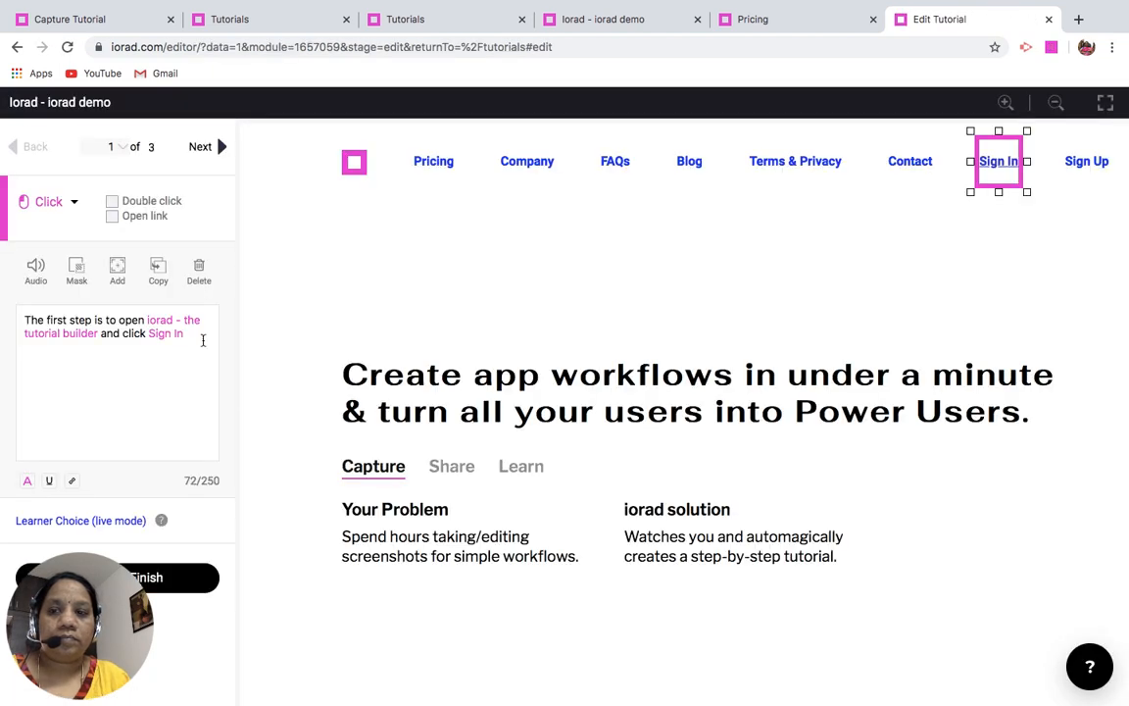
# - Start a capture for adding steps to the open tutorial and finish it without recording any actions
pyautogui.click(117, 269)
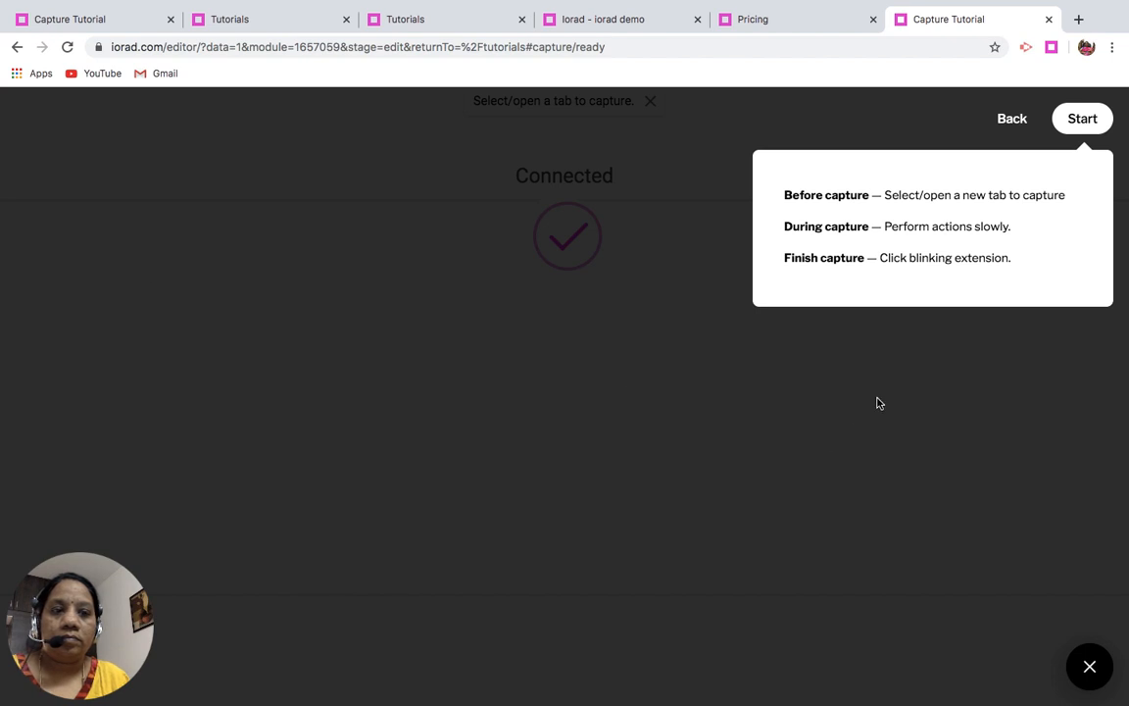
pyautogui.click(1073, 126)
pyautogui.click(1073, 125)
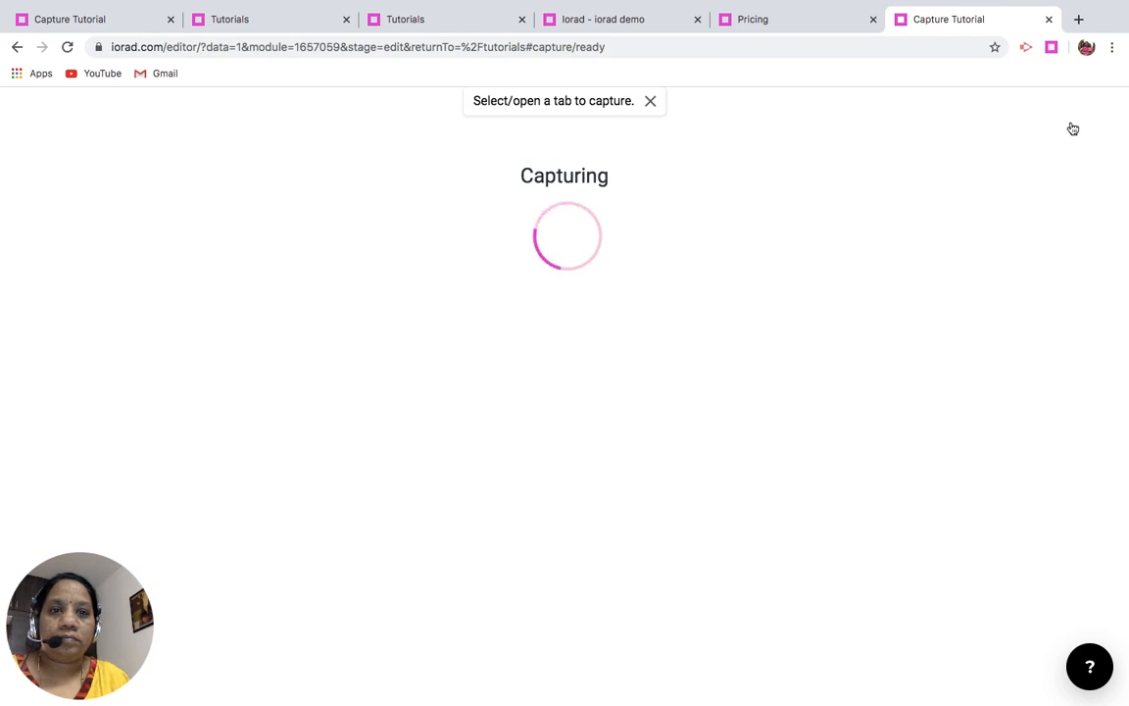
pyautogui.click(1051, 48)
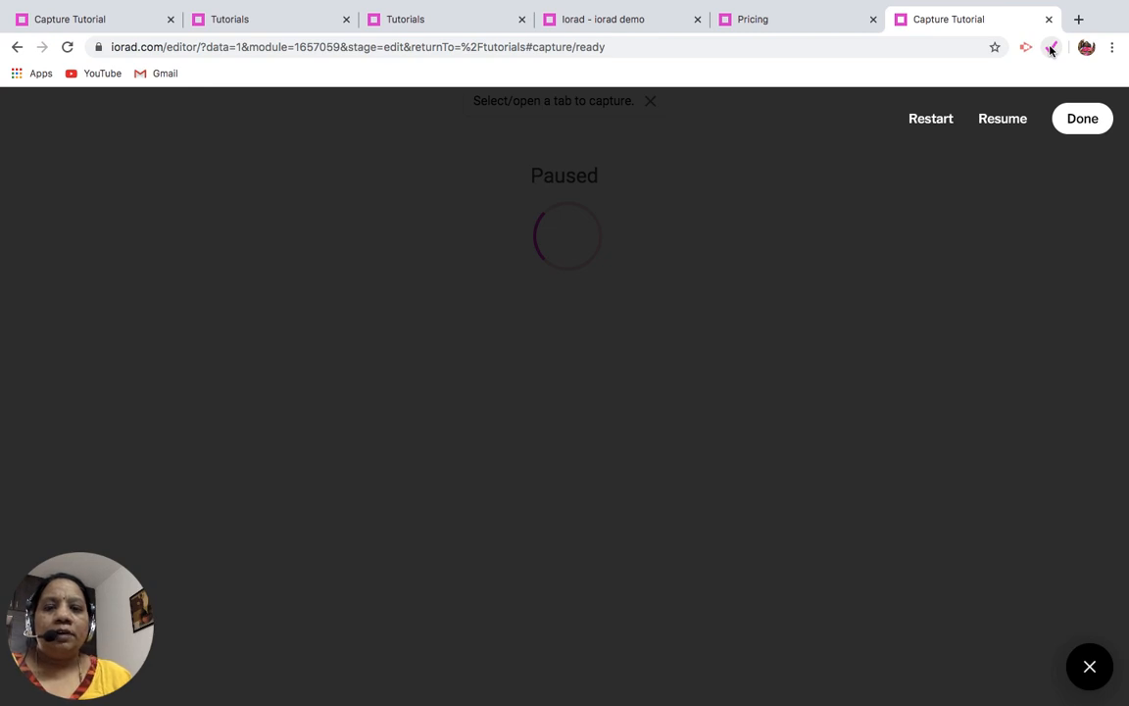
pyautogui.click(1082, 118)
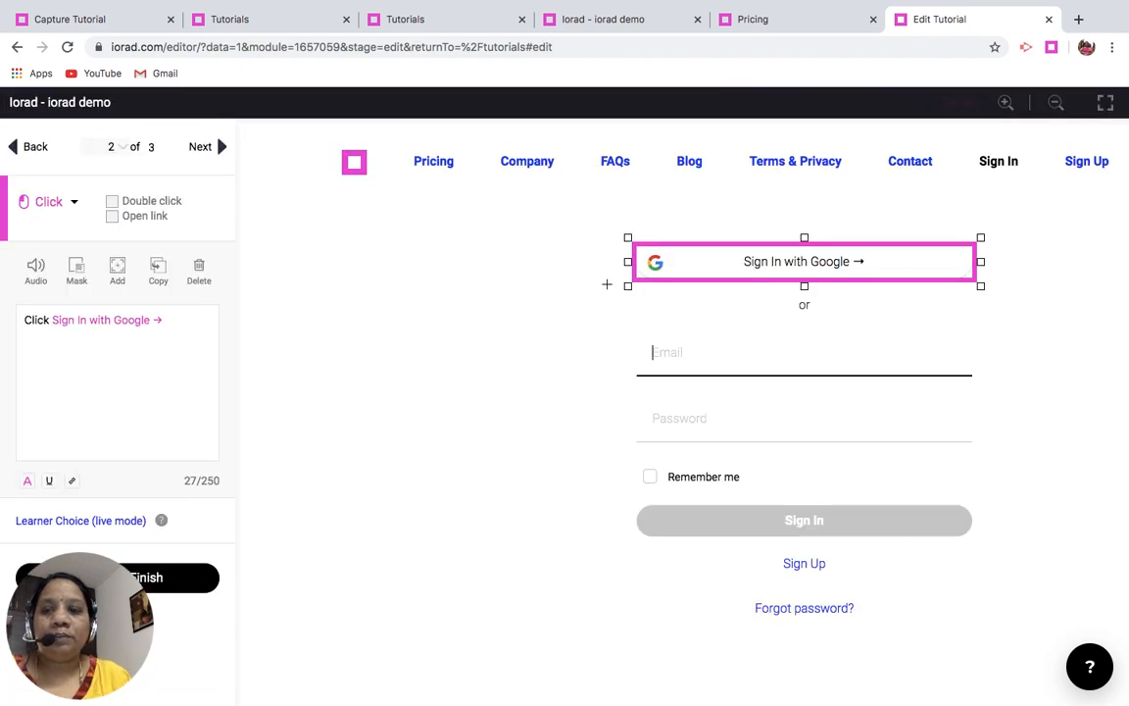
# - Rename the tutorial as "Iorad - iorad tutorial demo"
pyautogui.click(131, 105)
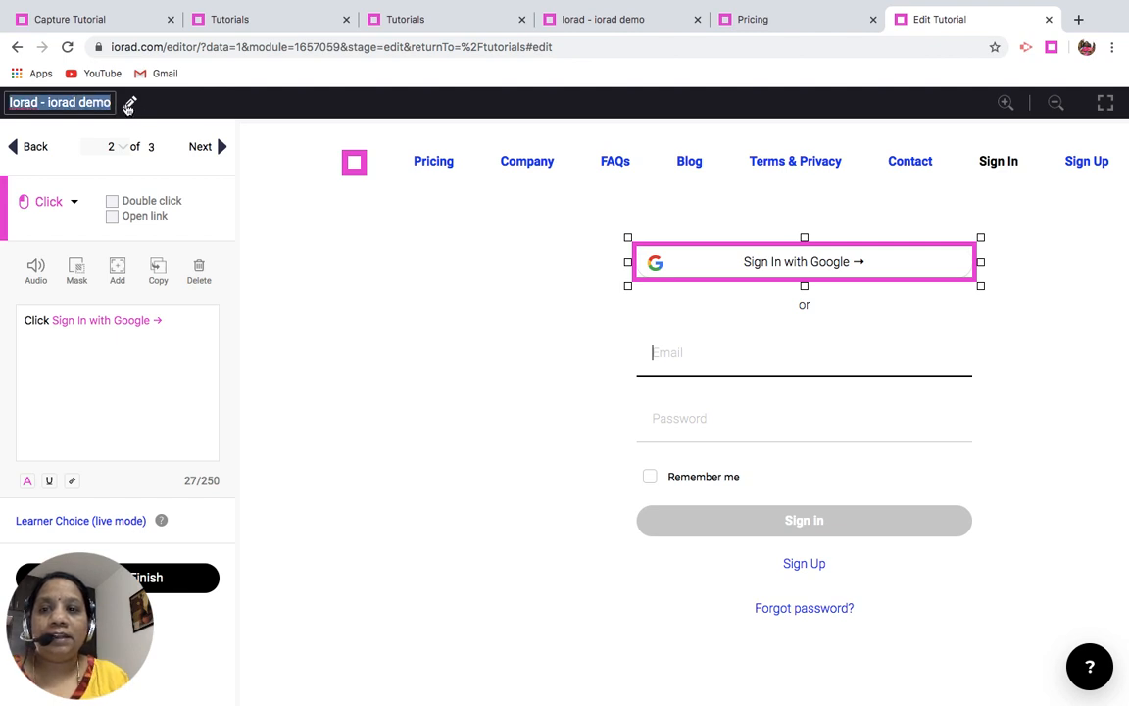
pyautogui.click(113, 103)
pyautogui.press('BackSpace')
pyautogui.press('BackSpace')
pyautogui.press('BackSpace')
pyautogui.press('BackSpace')
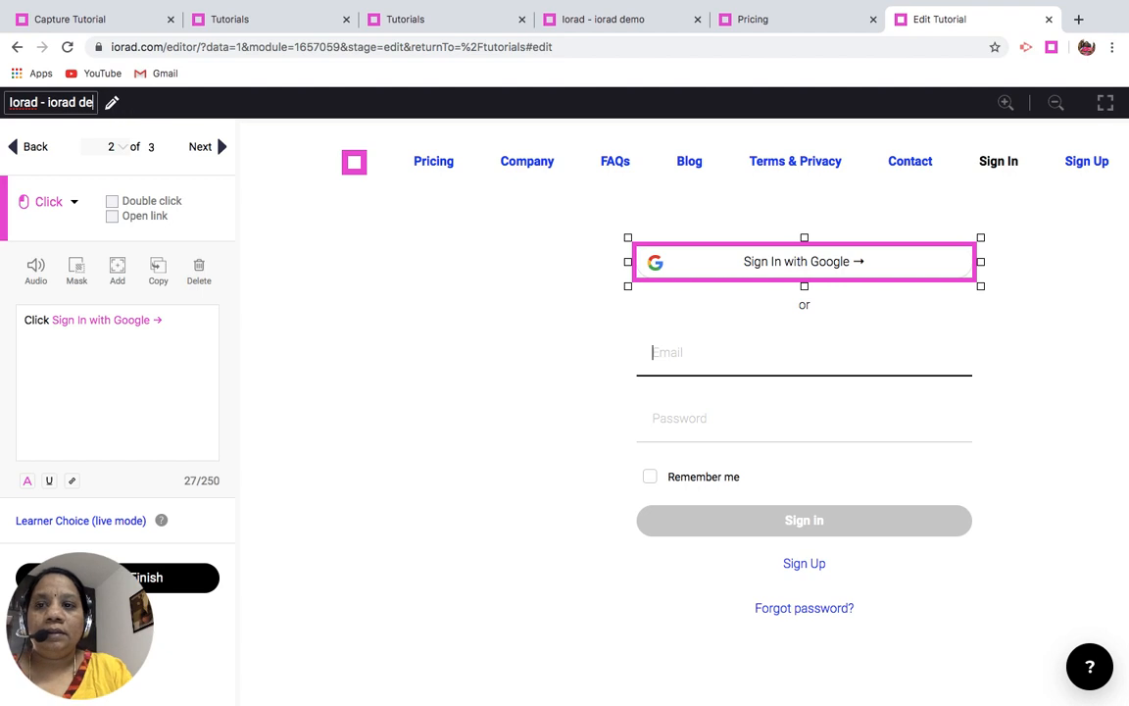
pyautogui.write('tu')
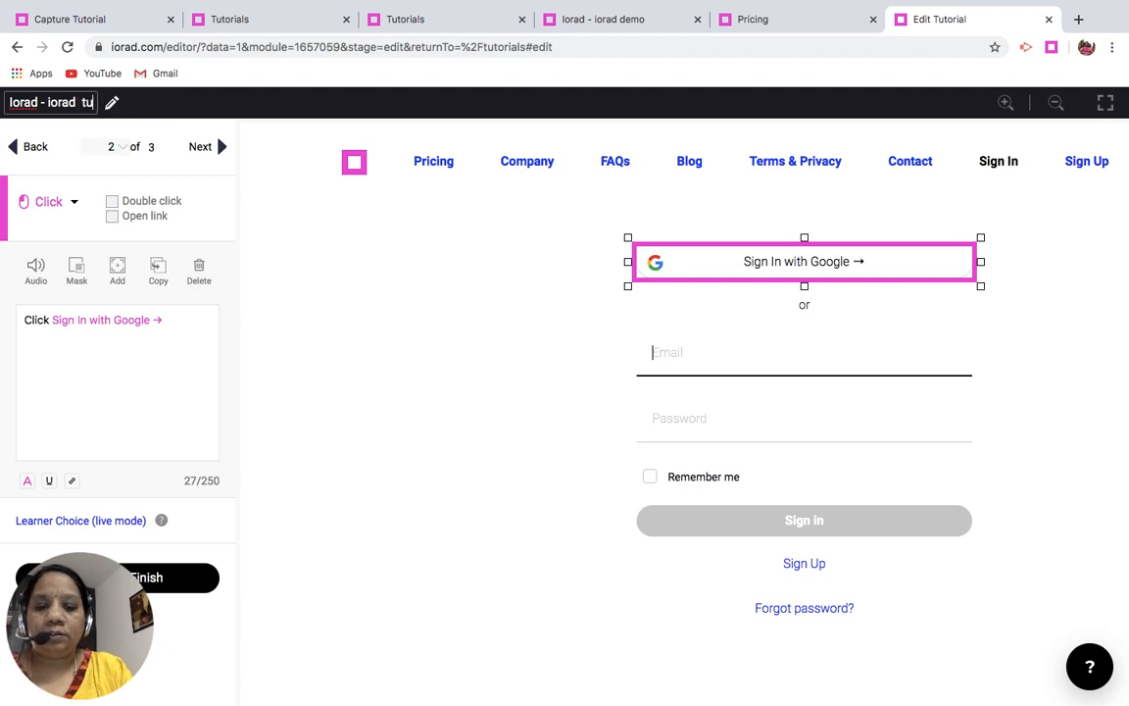
pyautogui.write('torial ')
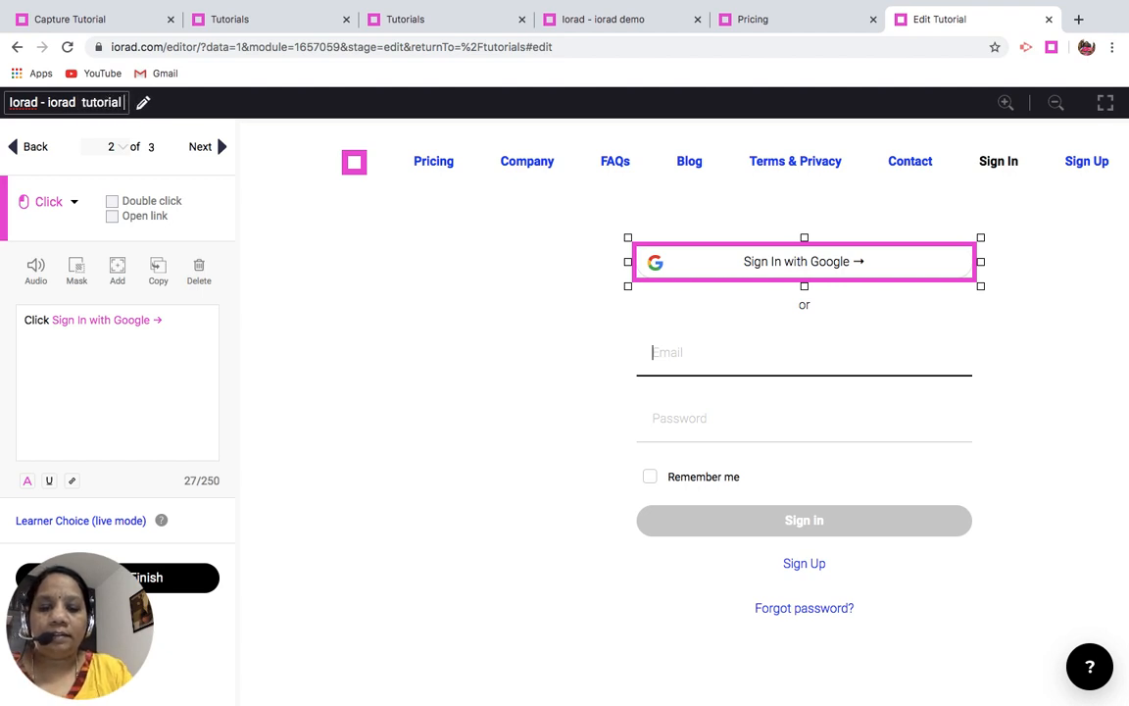
pyautogui.write('demo')
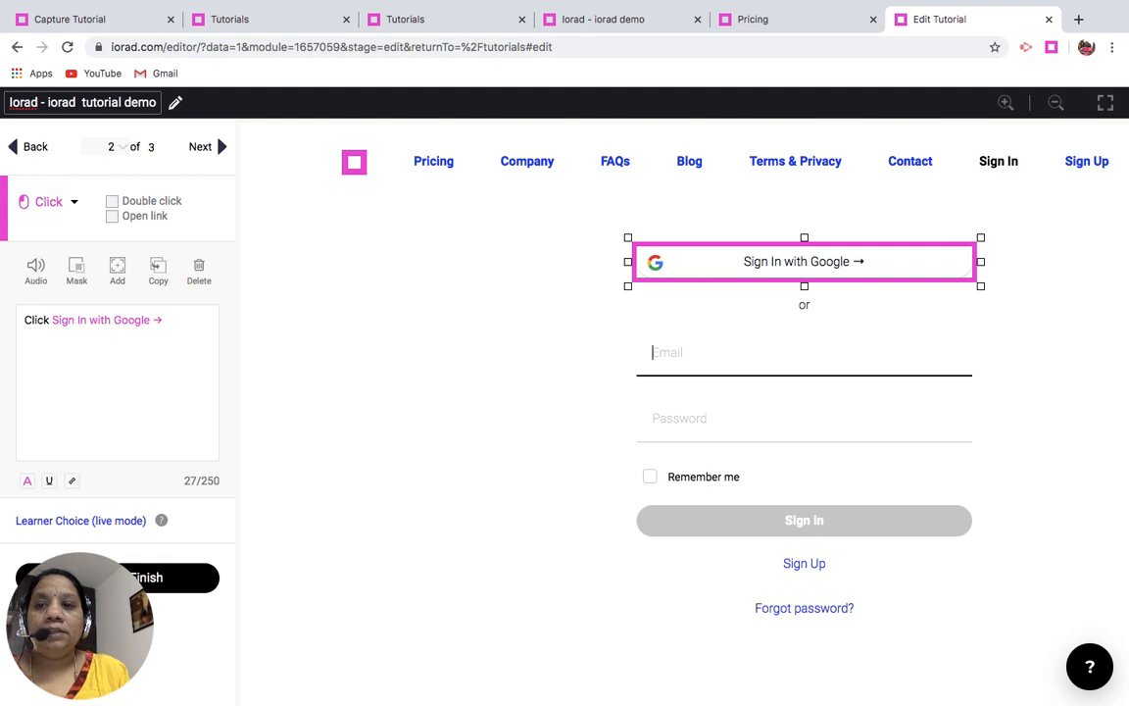
pyautogui.click(258, 240)
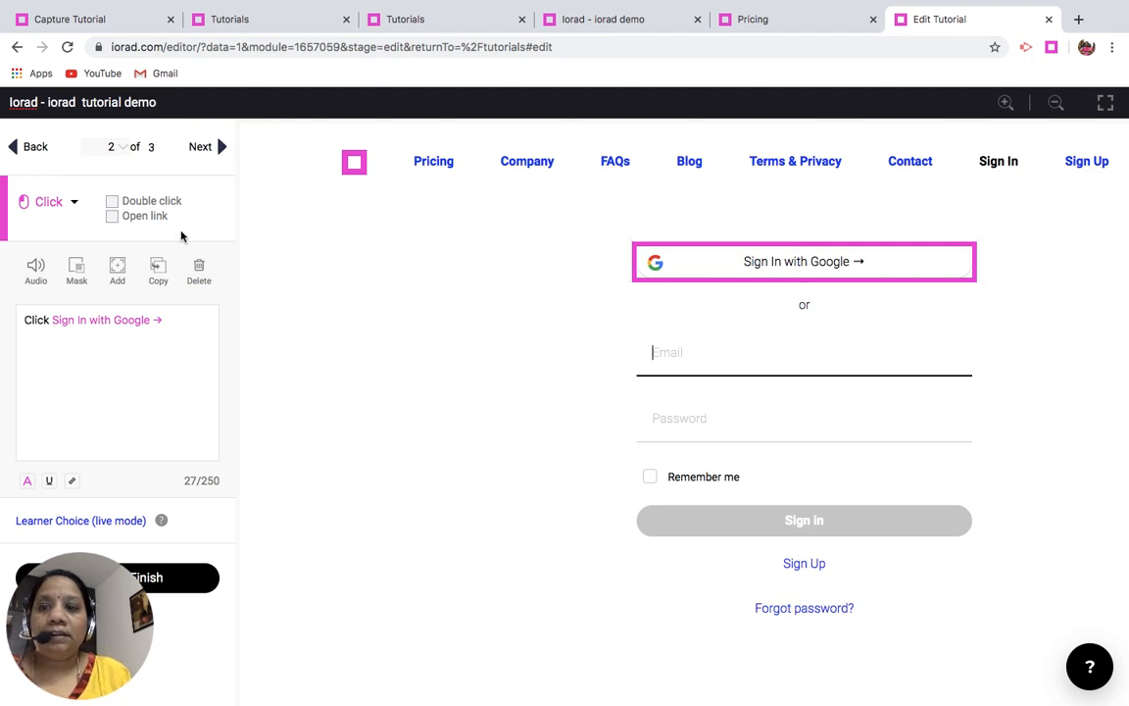
# - View the action types available for step 2 and the audio editing options for step 1, then return to the editor
pyautogui.click(77, 203)
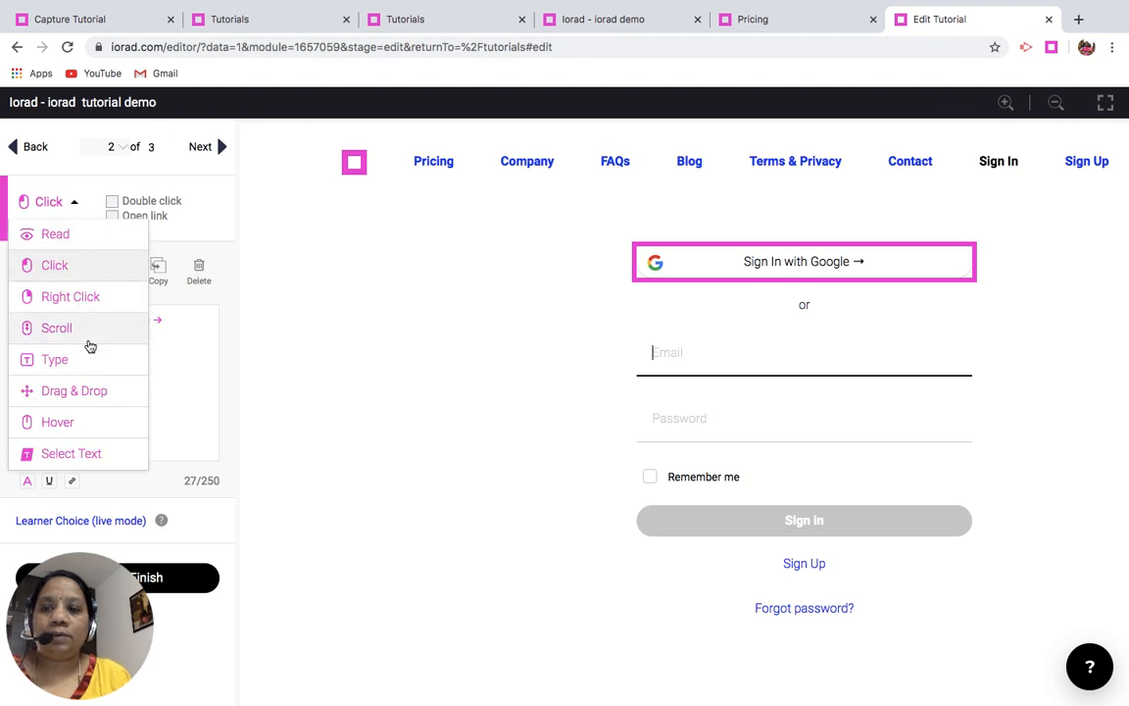
pyautogui.click(276, 393)
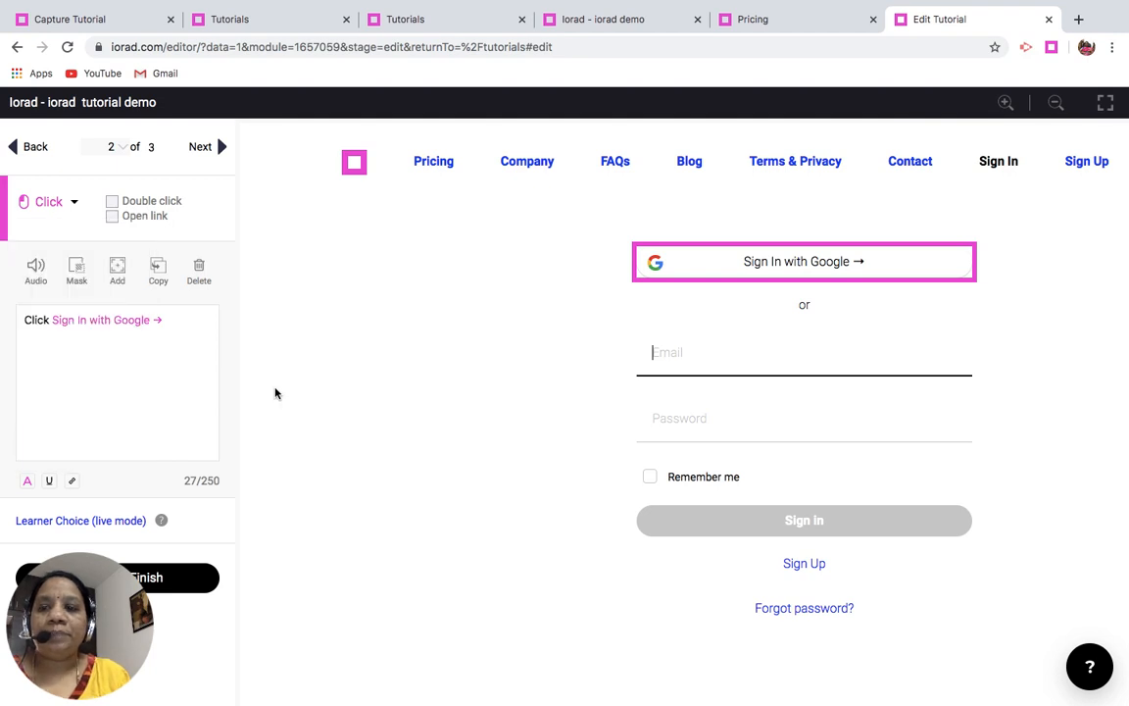
pyautogui.click(35, 269)
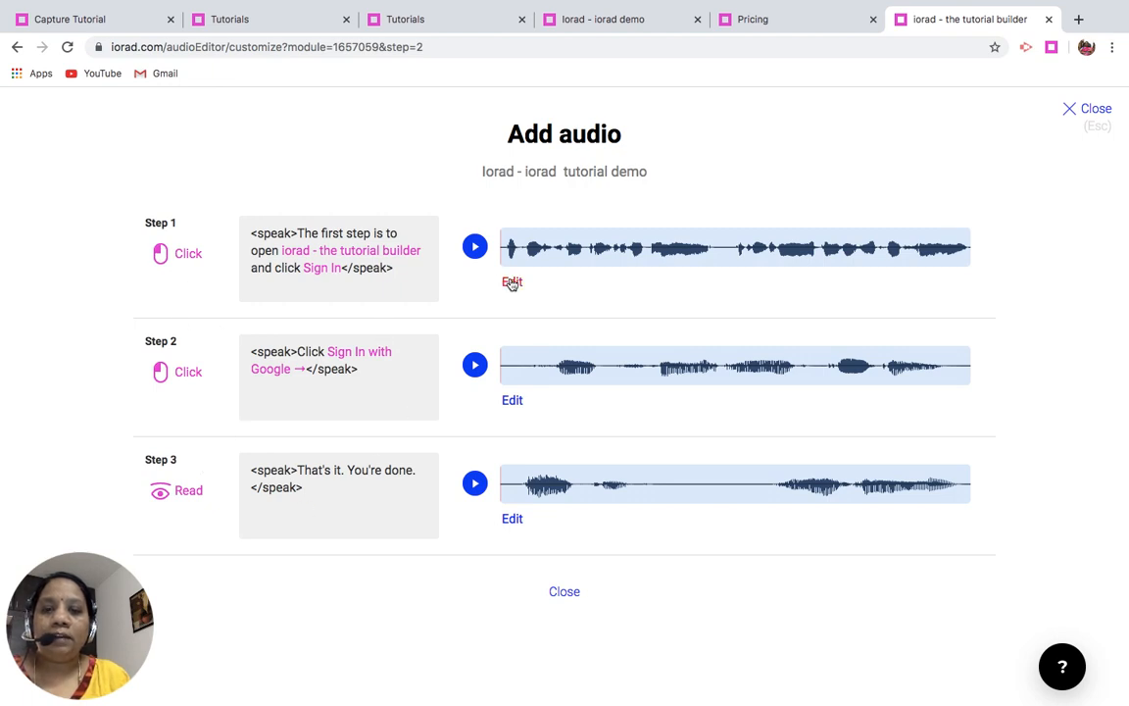
pyautogui.click(511, 283)
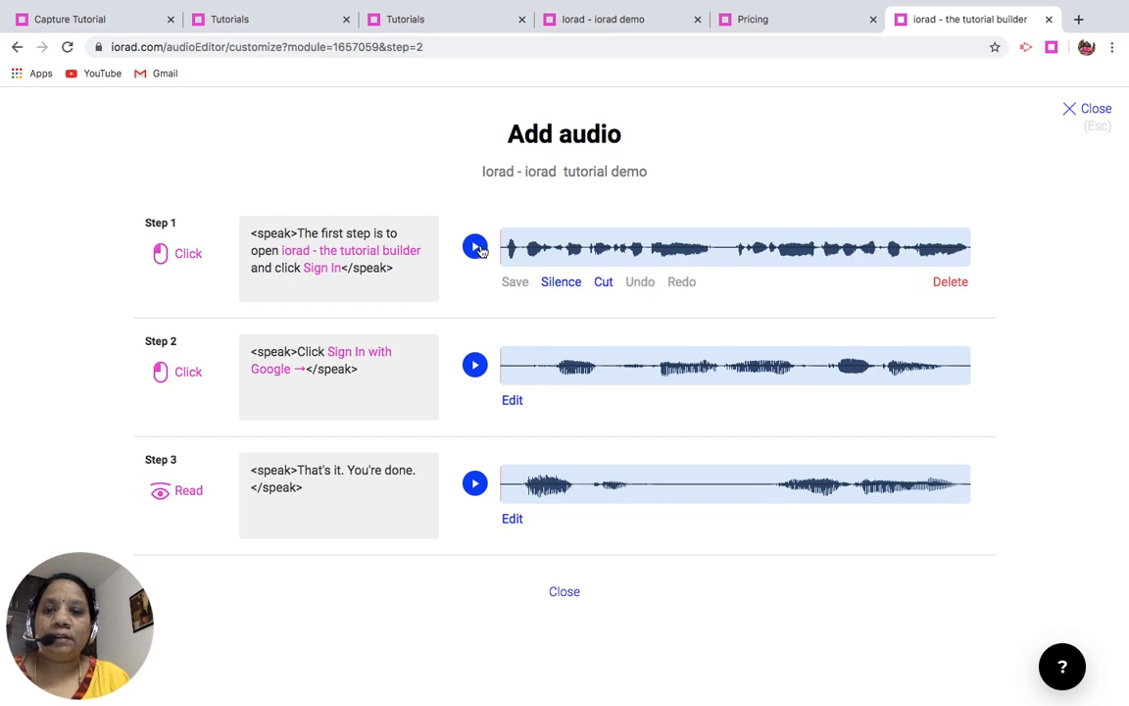
pyautogui.click(575, 597)
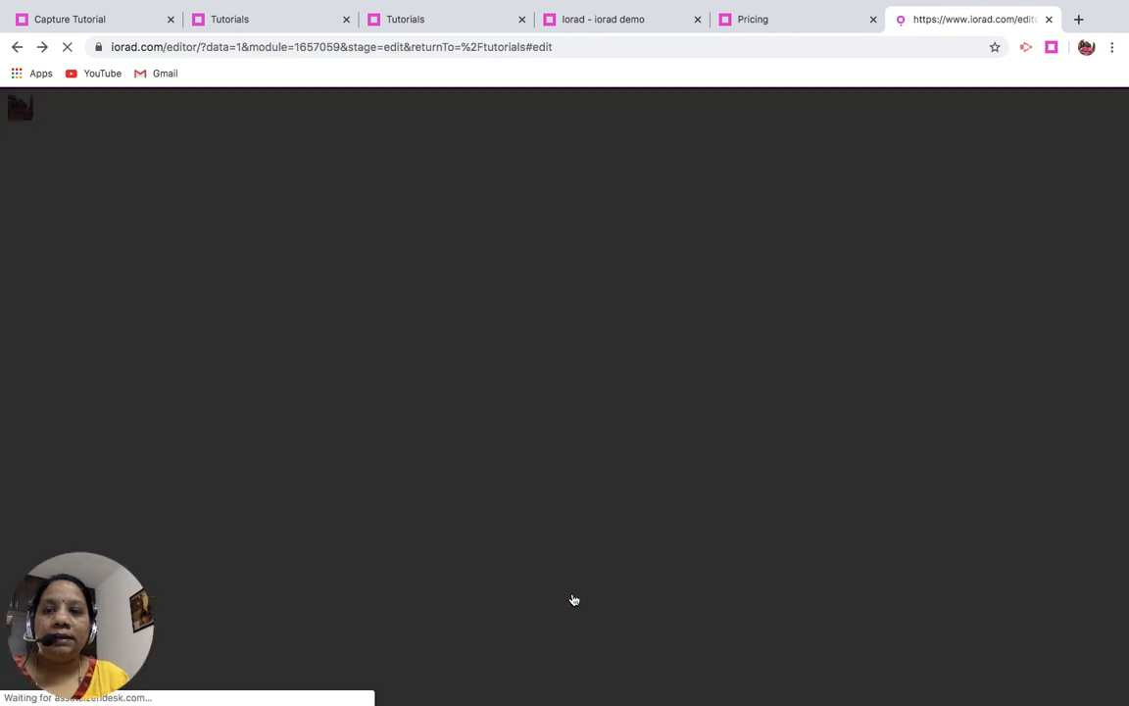
# - Capture selecting the tutorial's title and opening its audio editor, then finish the capture as a new tutorial
pyautogui.click(1095, 119)
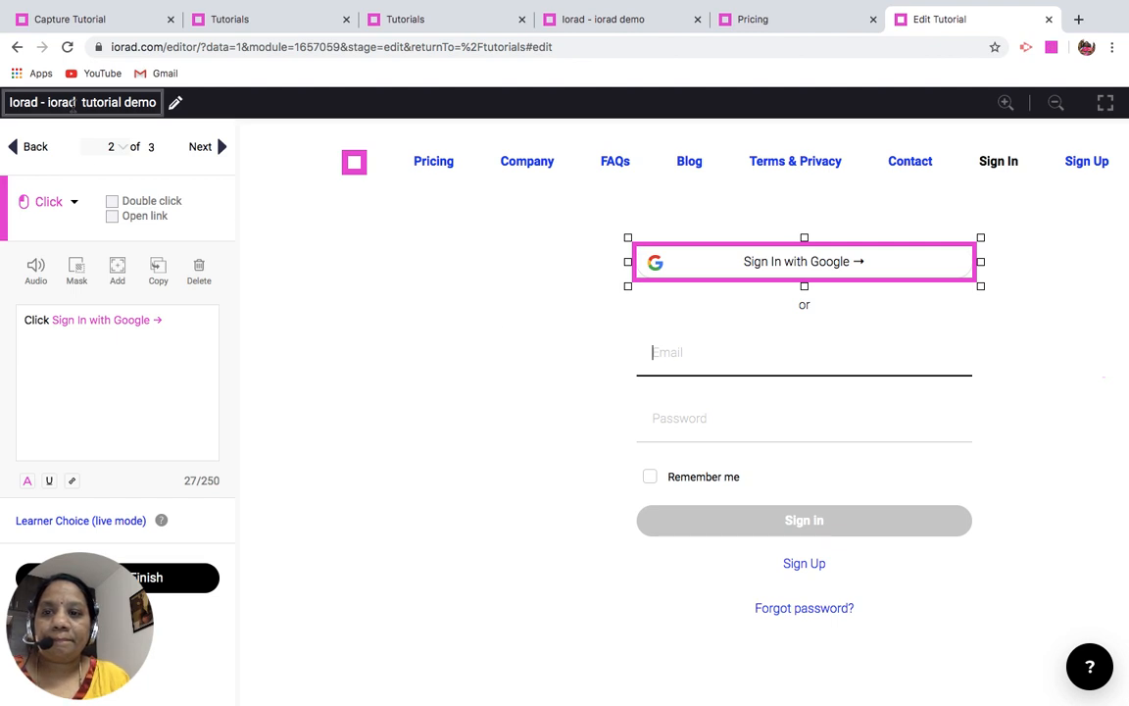
pyautogui.click(71, 106)
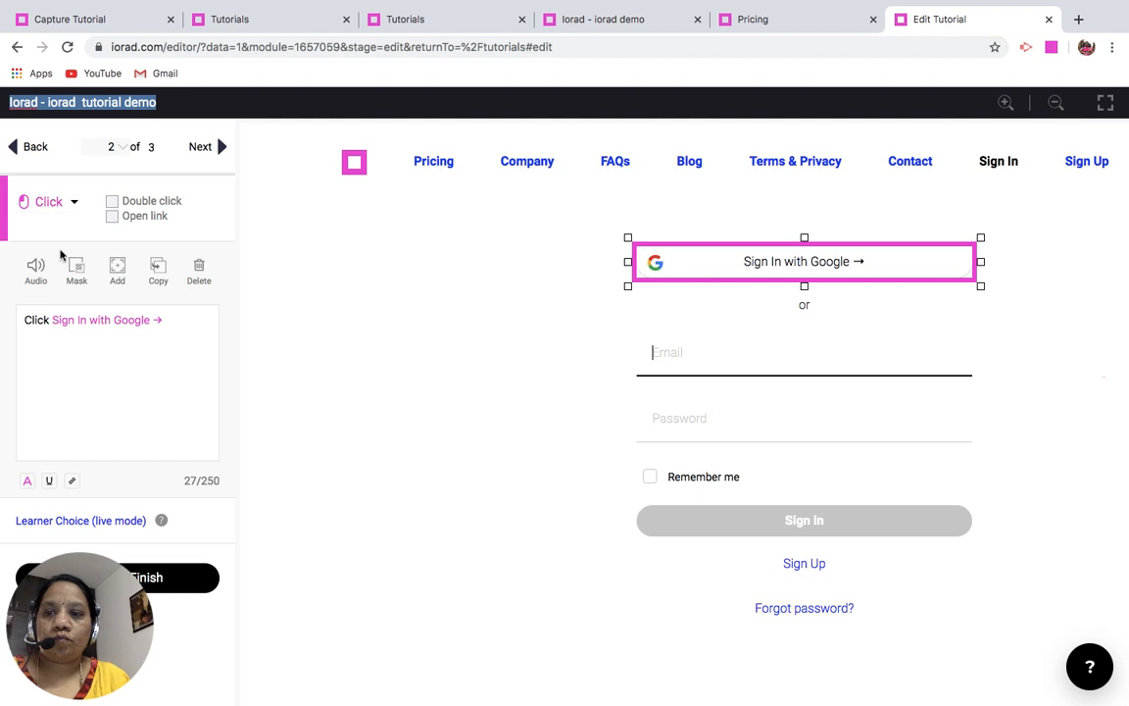
pyautogui.click(35, 271)
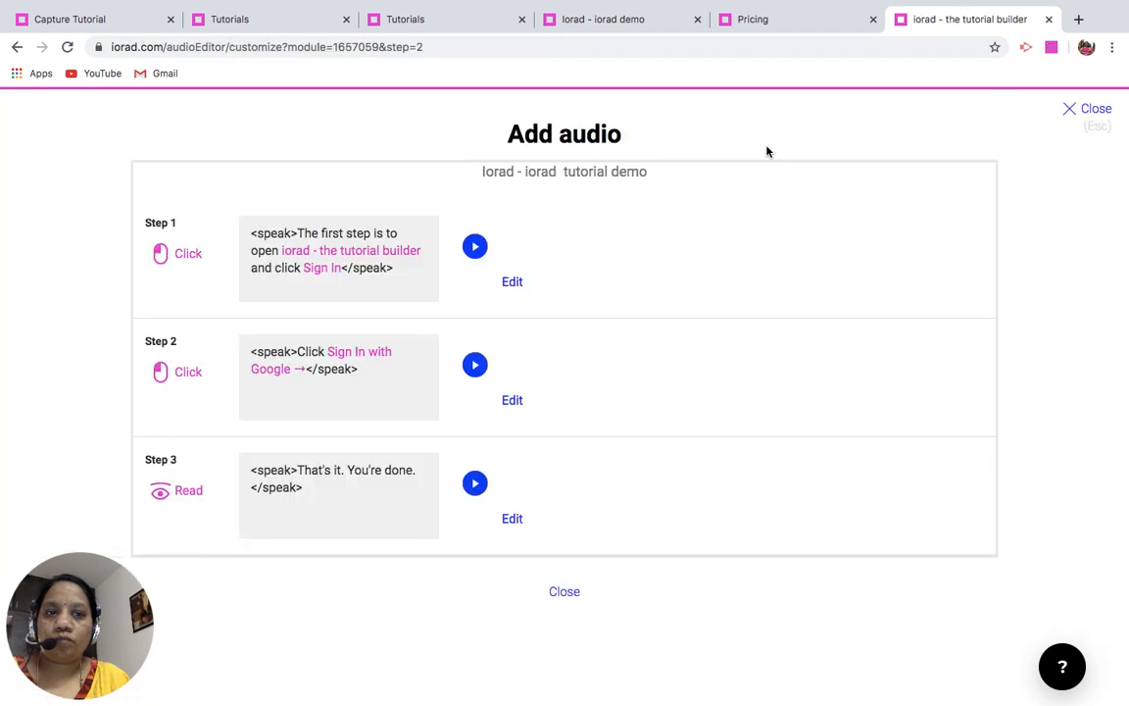
pyautogui.click(1053, 51)
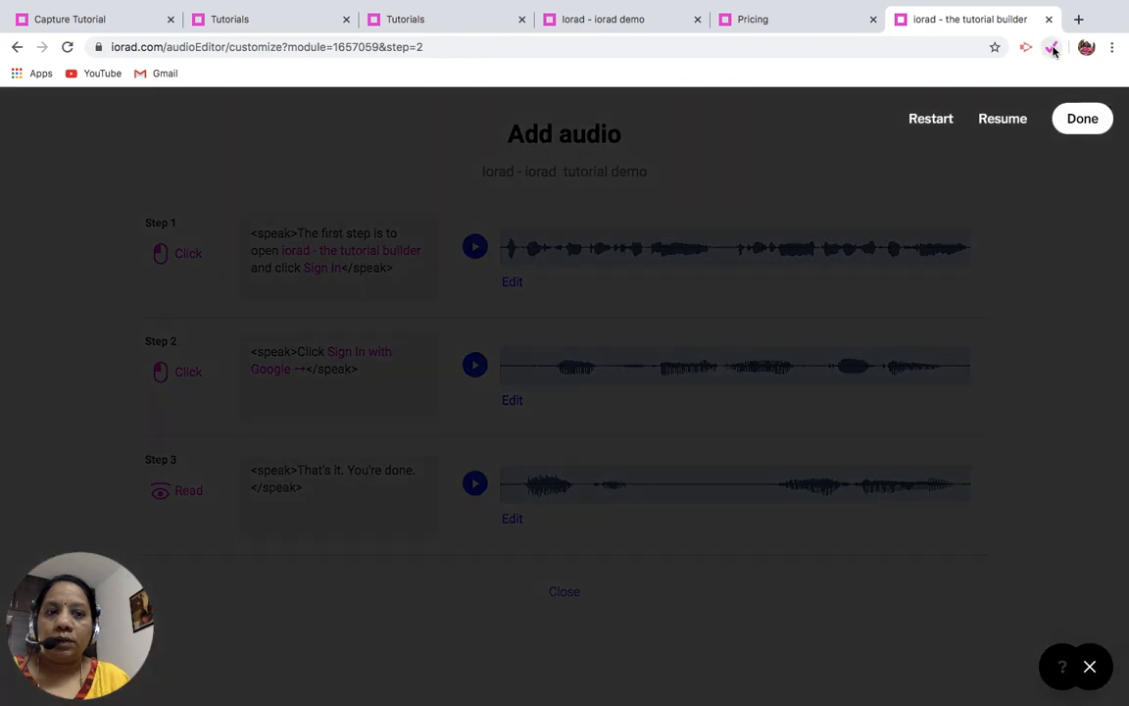
pyautogui.click(1086, 117)
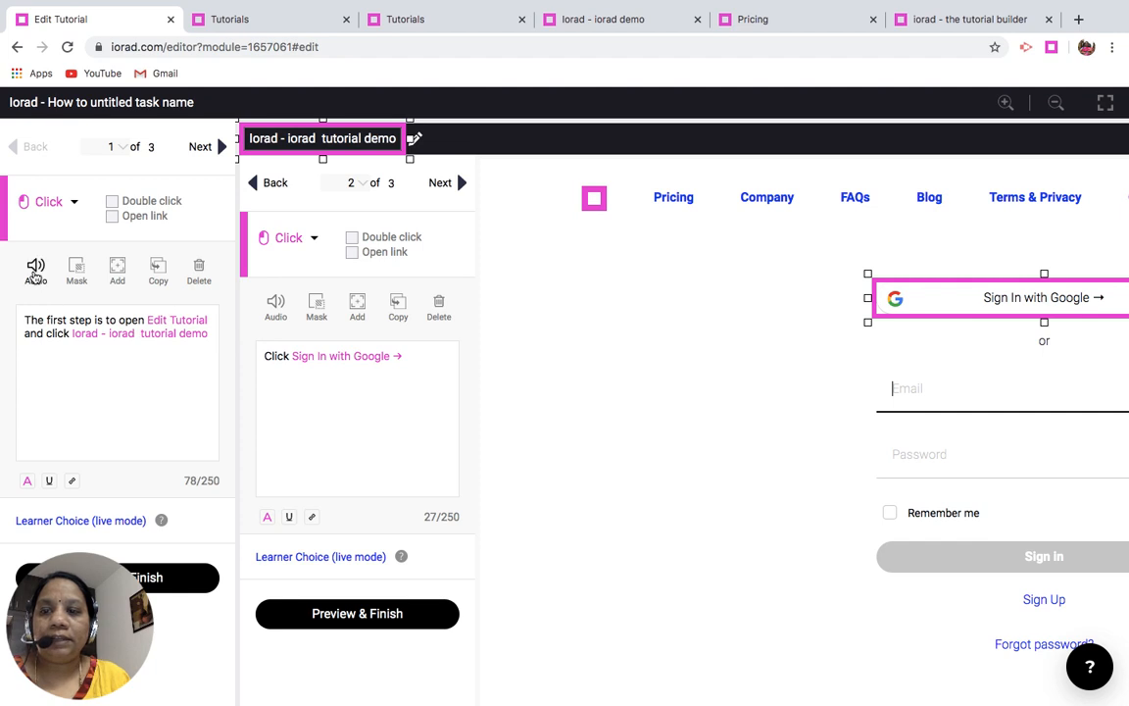
# - Try to open the audio editor for step 1 of the new tutorial
pyautogui.click(34, 272)
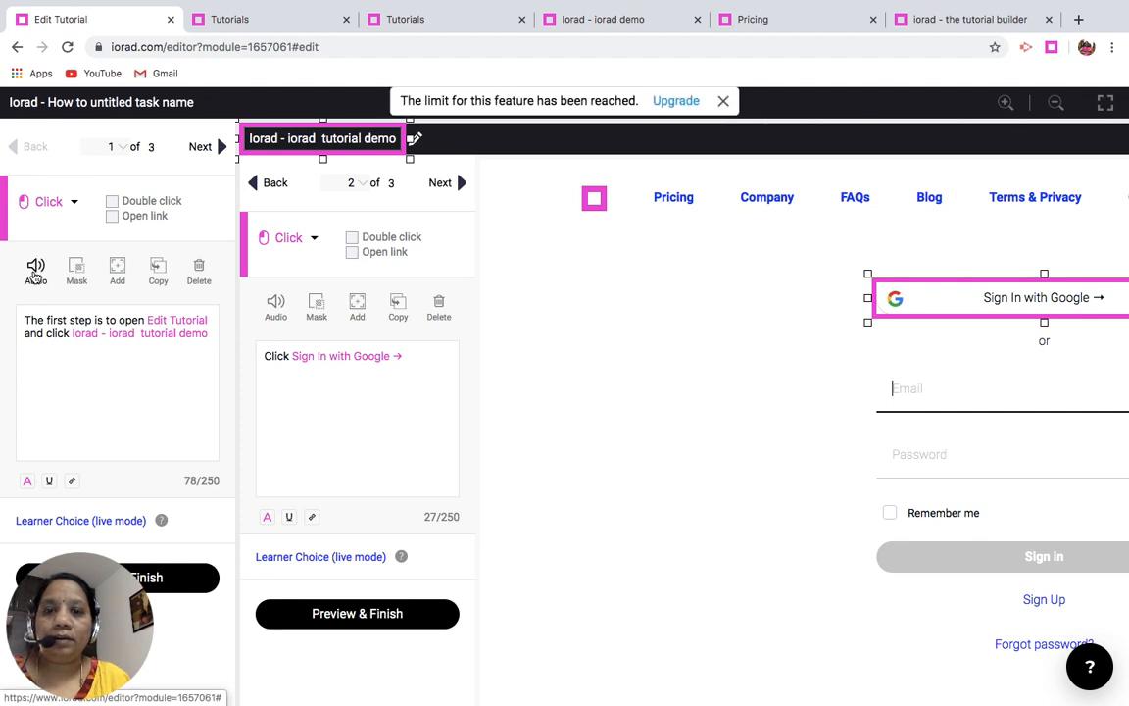
pyautogui.click(723, 103)
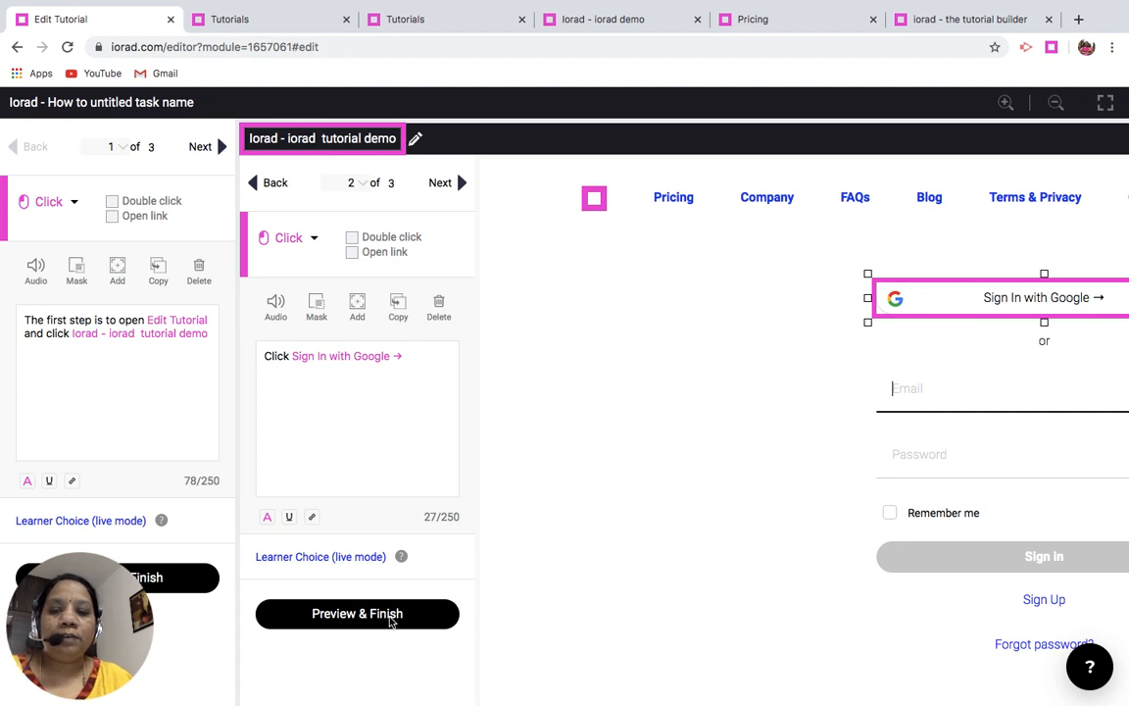
# - Preview the finished tutorial with its theme settings open, and go through its steps forward and back in interactive mode
pyautogui.click(390, 615)
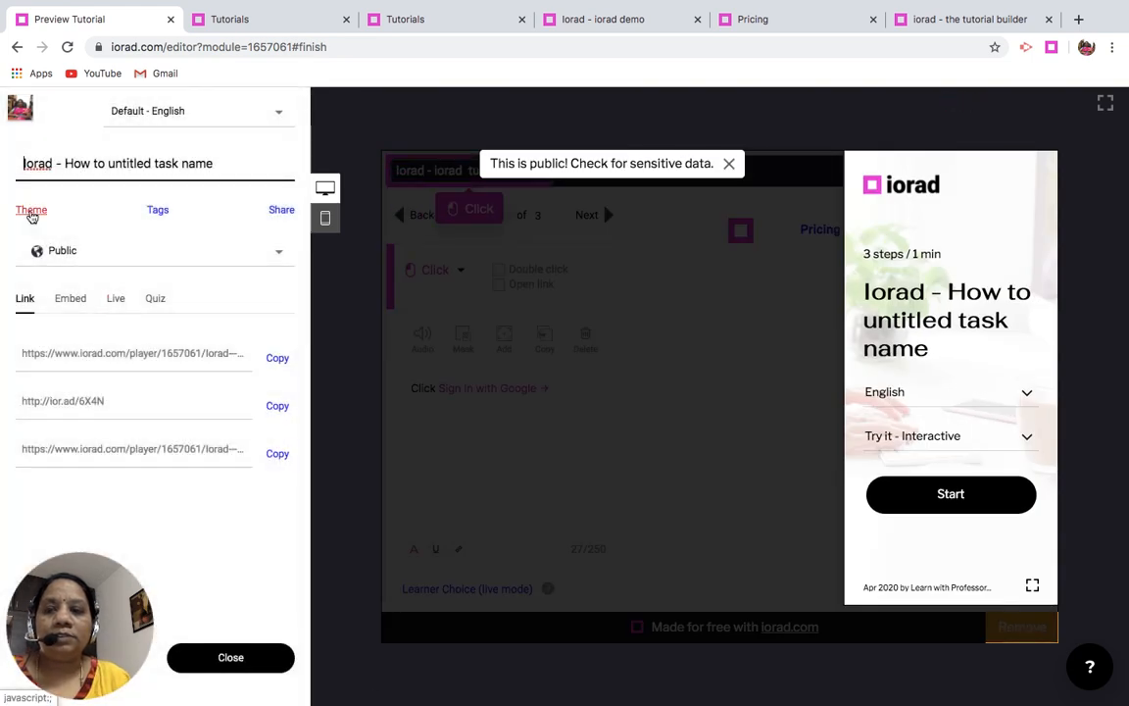
pyautogui.click(32, 213)
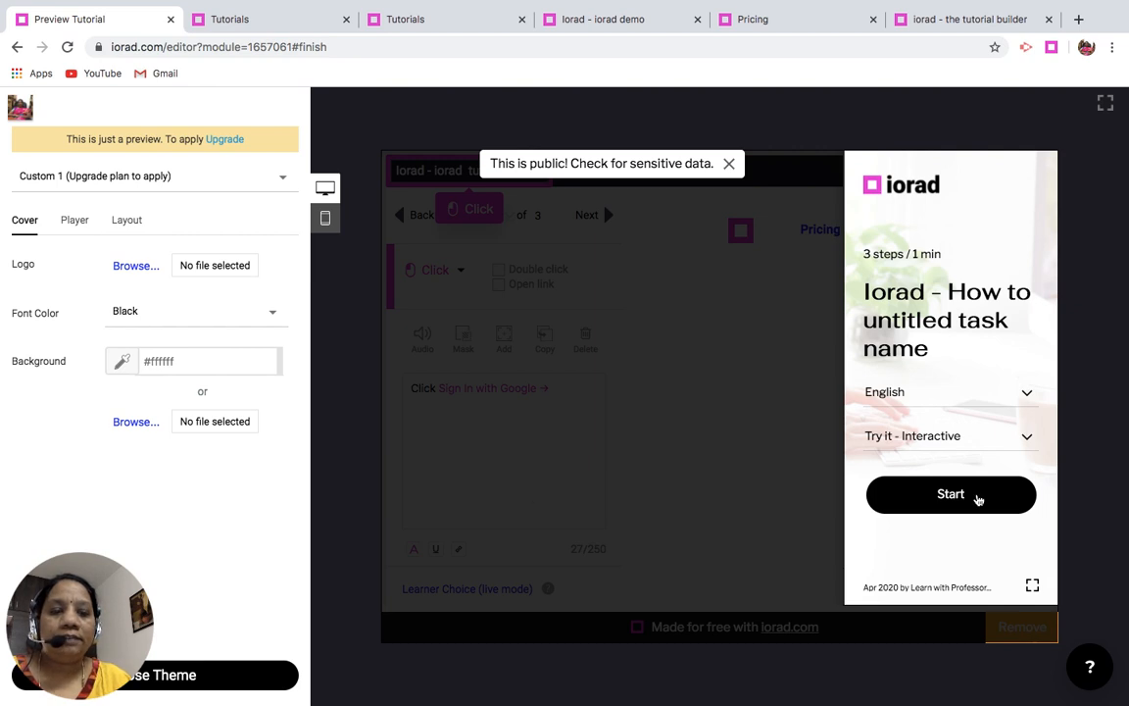
pyautogui.click(978, 500)
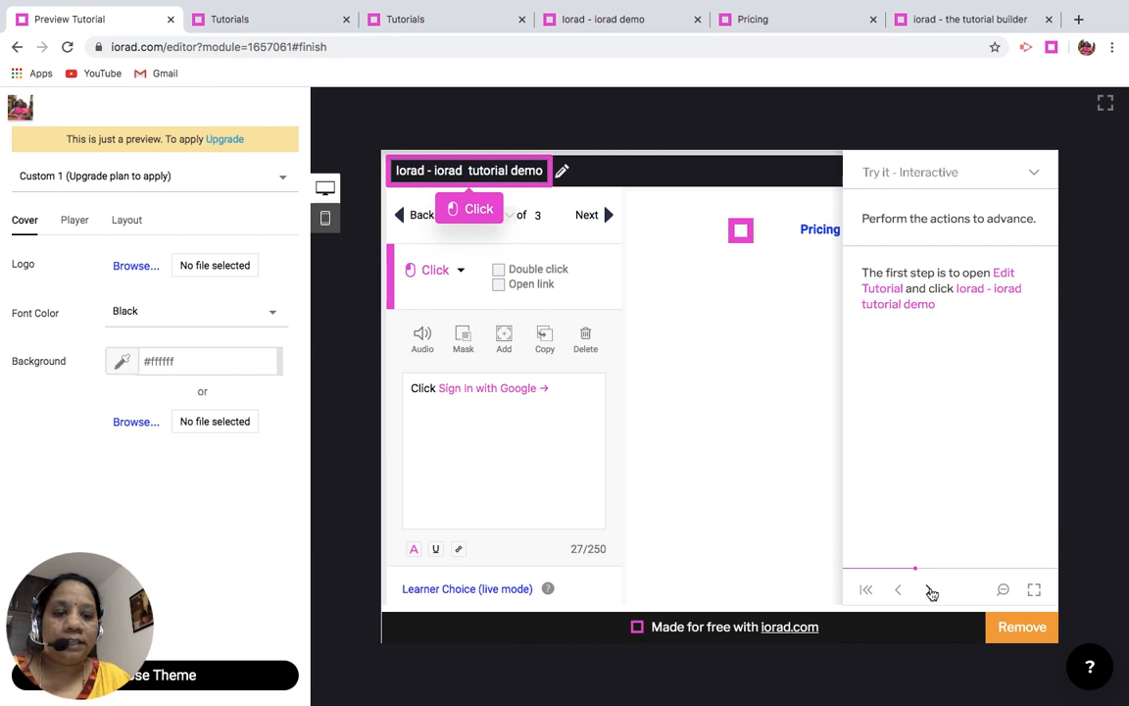
pyautogui.click(931, 591)
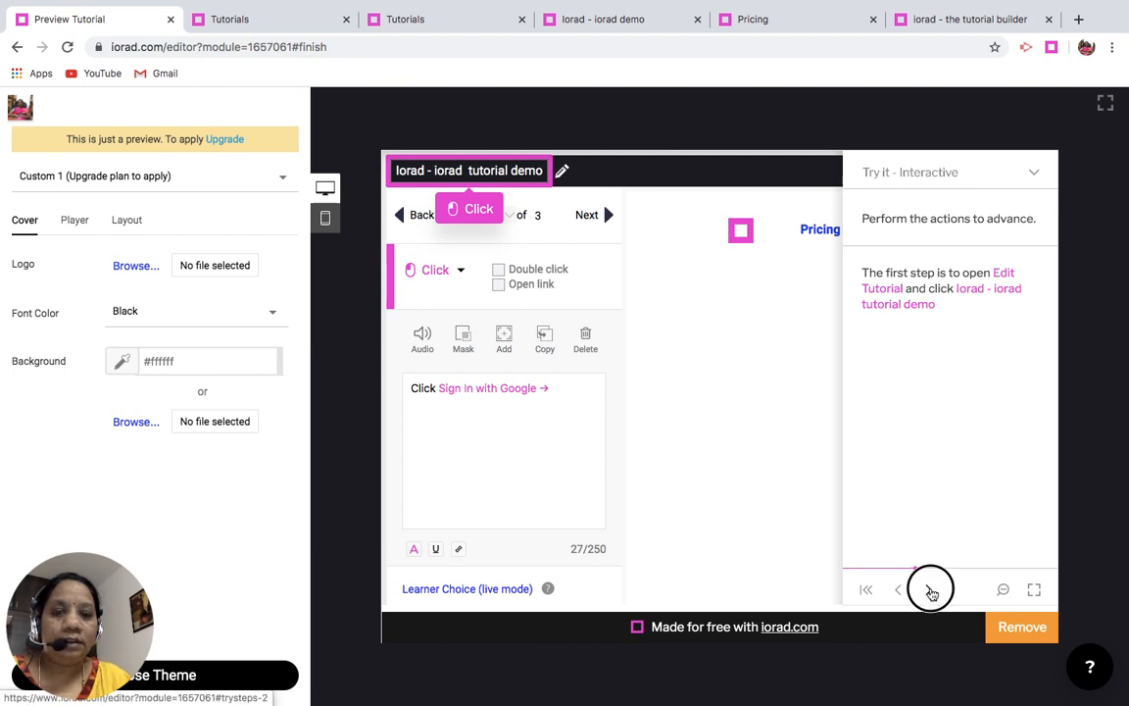
pyautogui.click(931, 591)
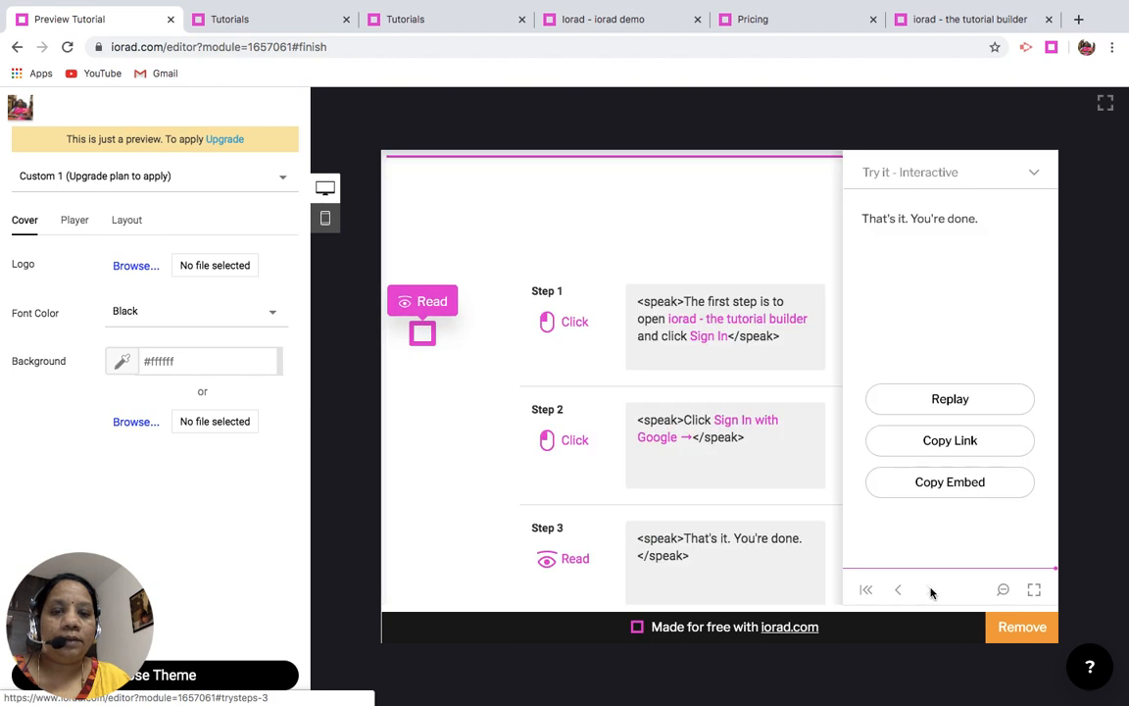
pyautogui.click(931, 591)
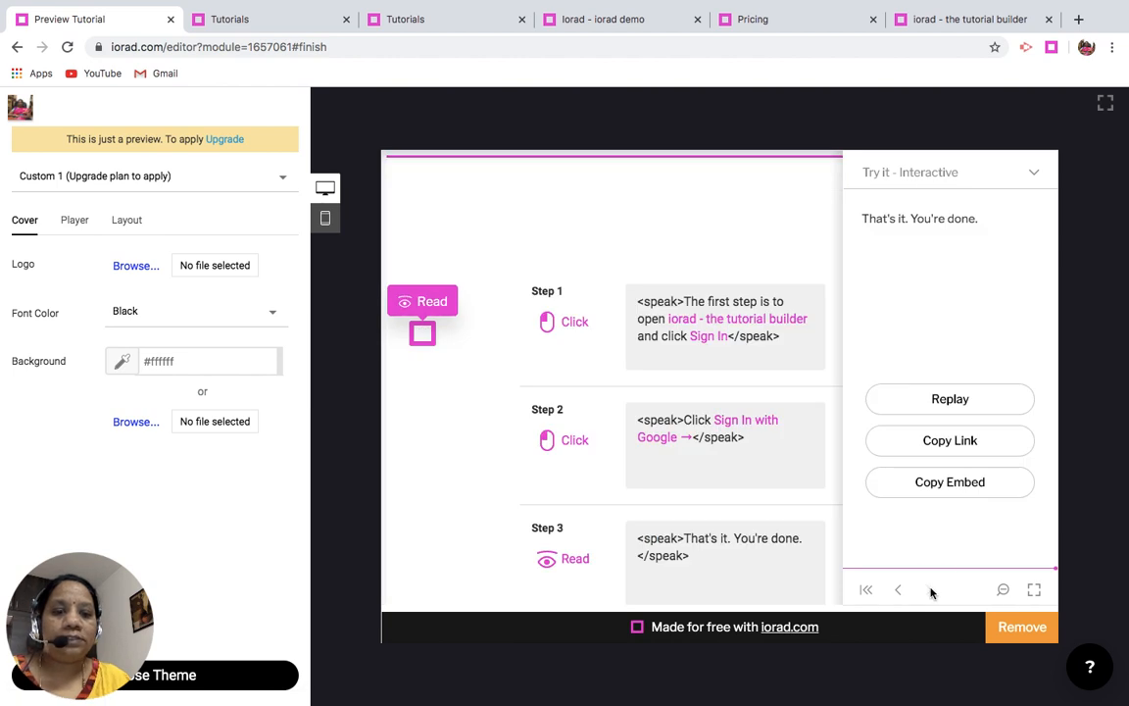
pyautogui.click(899, 590)
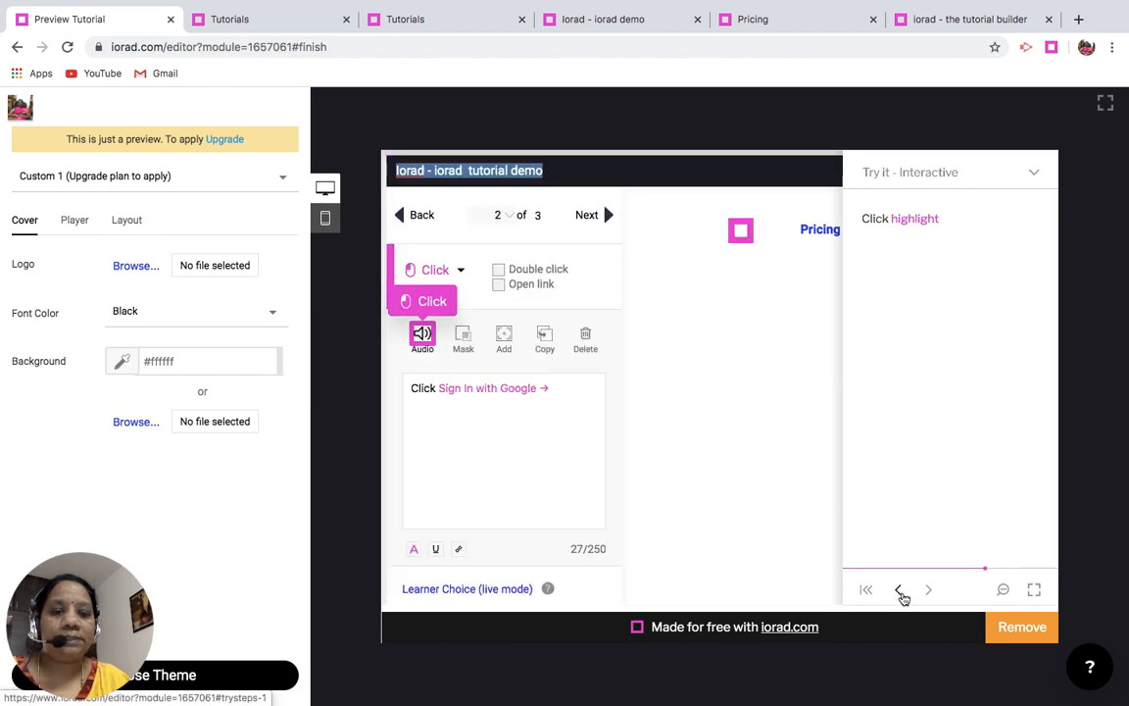
pyautogui.click(899, 590)
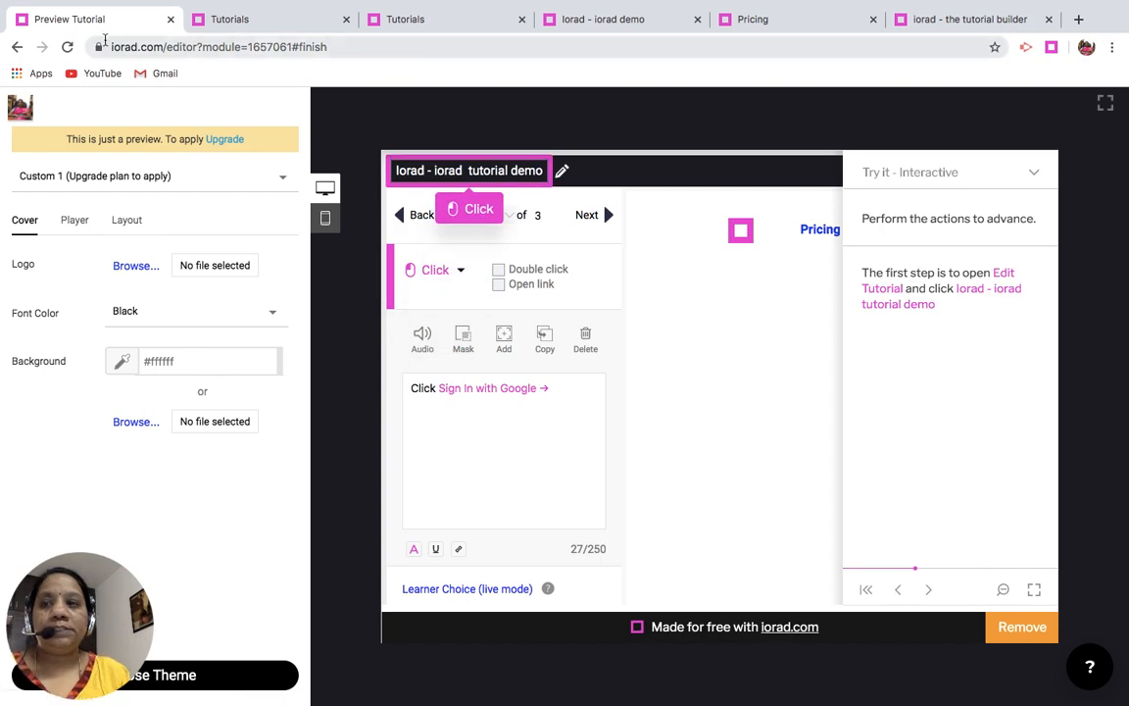
# - Leave the tutorial preview and cancel the pending capture to return to the editor
pyautogui.click(17, 47)
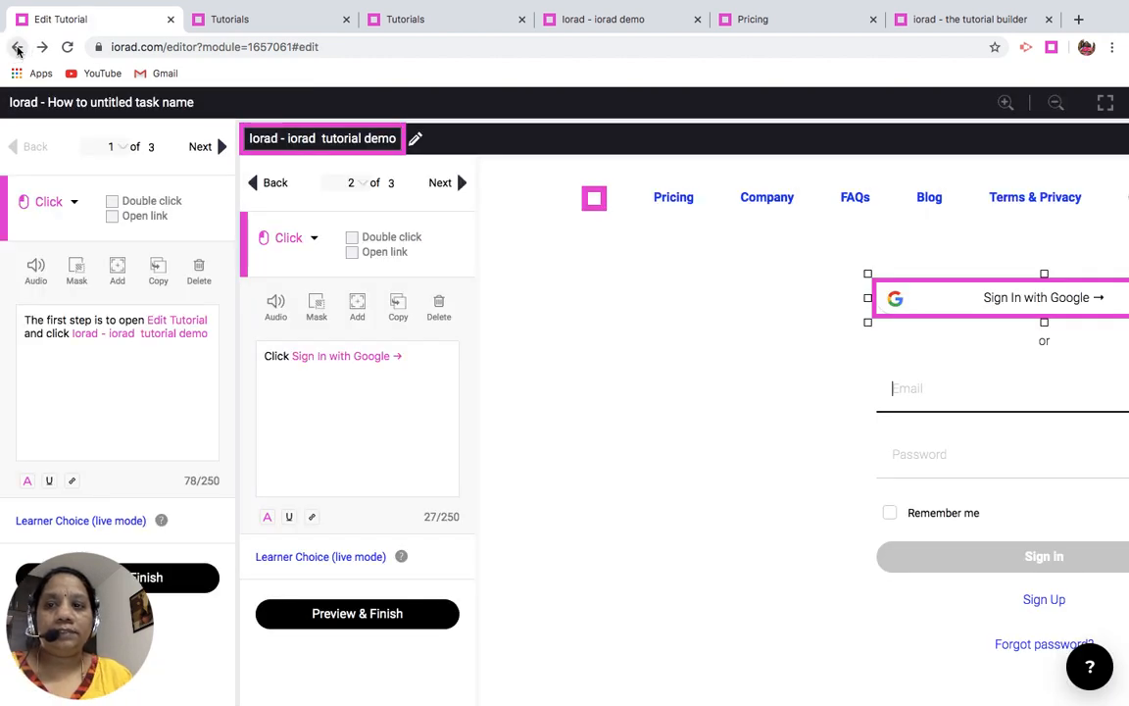
pyautogui.click(17, 47)
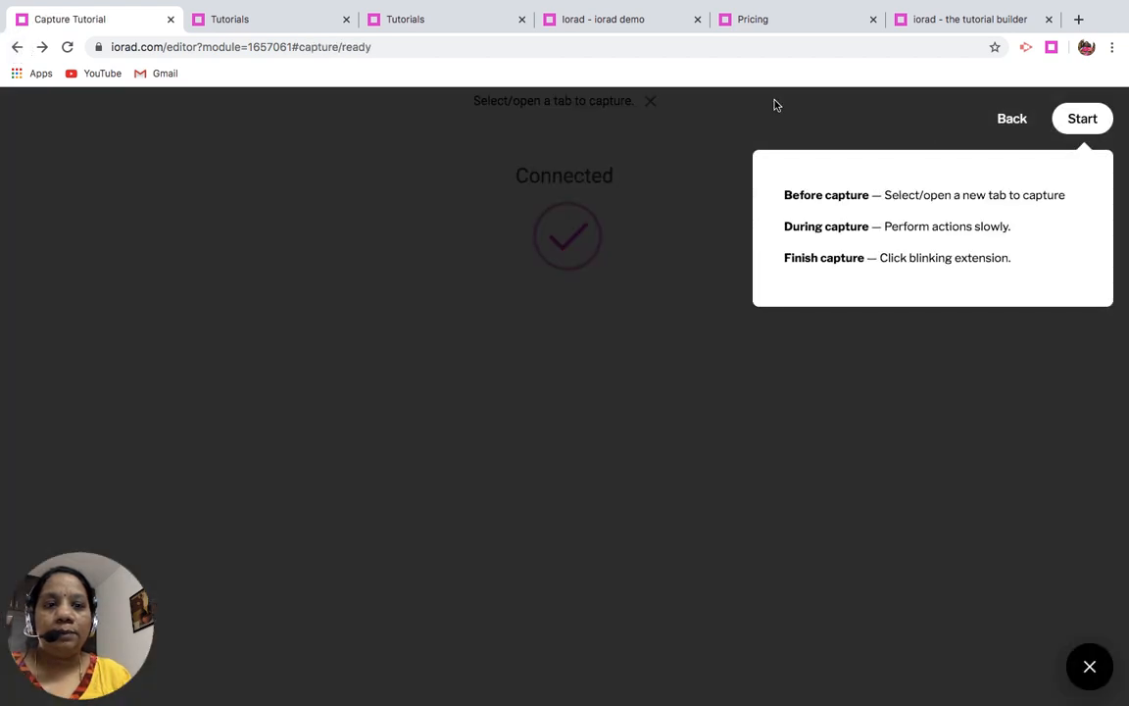
pyautogui.click(1012, 126)
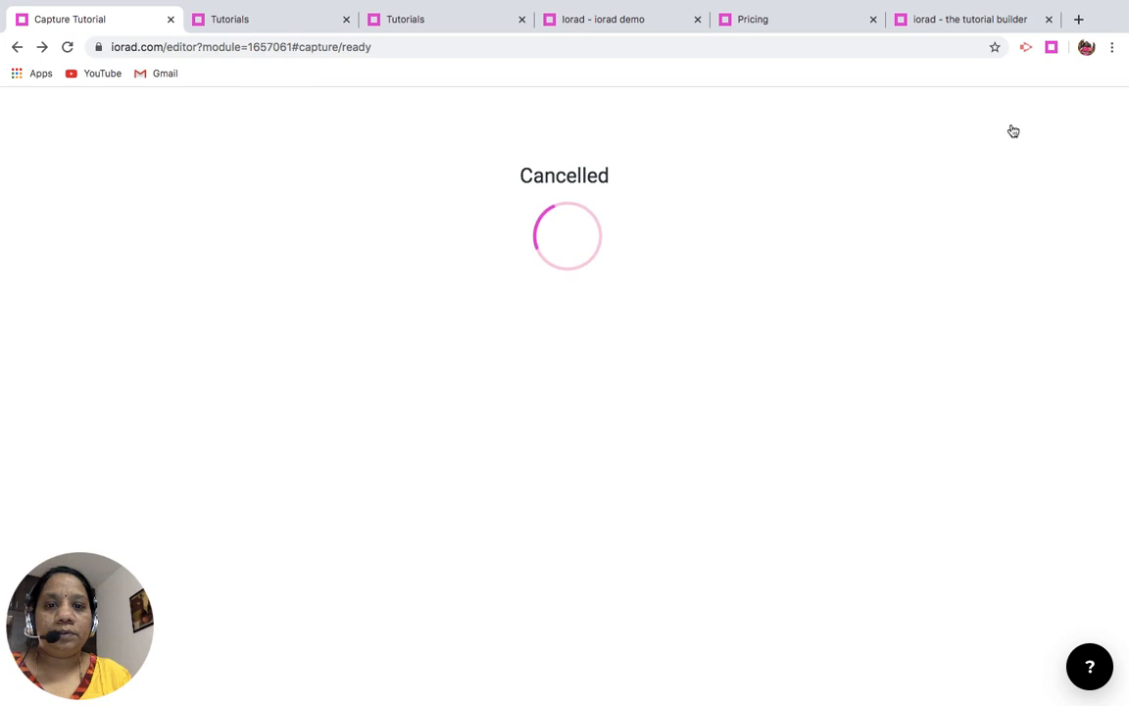
# - Find "Iorad - iorad demo" in the tutorials list and open it in the player
pyautogui.click(299, 14)
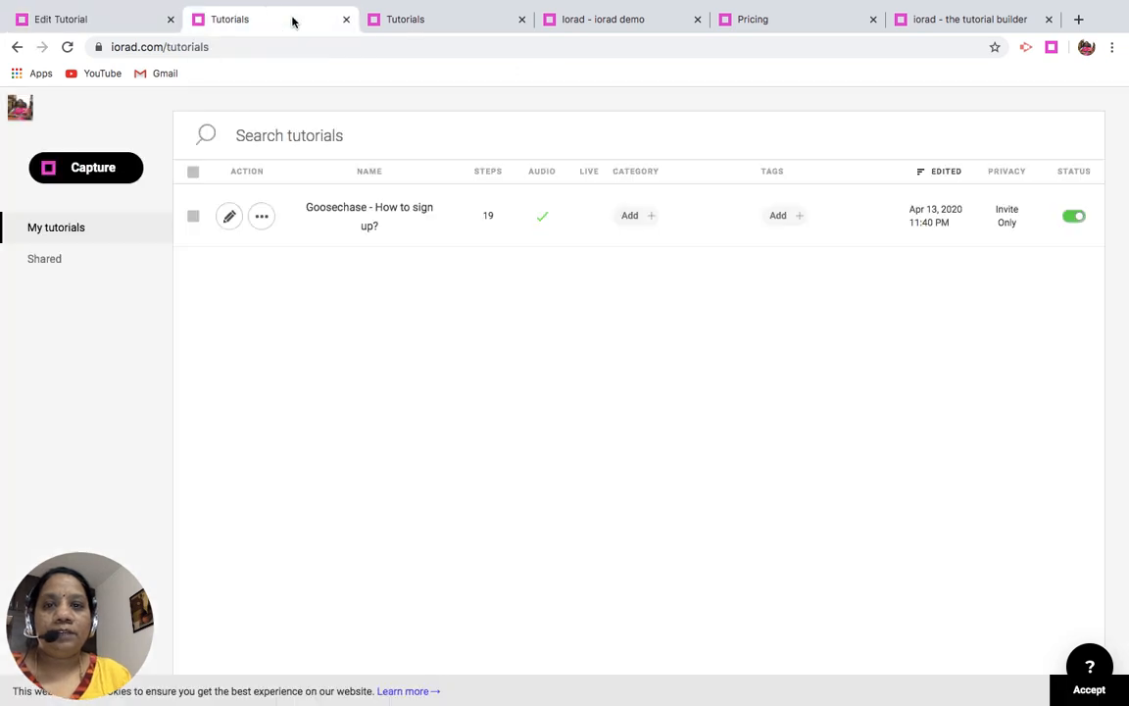
pyautogui.click(462, 19)
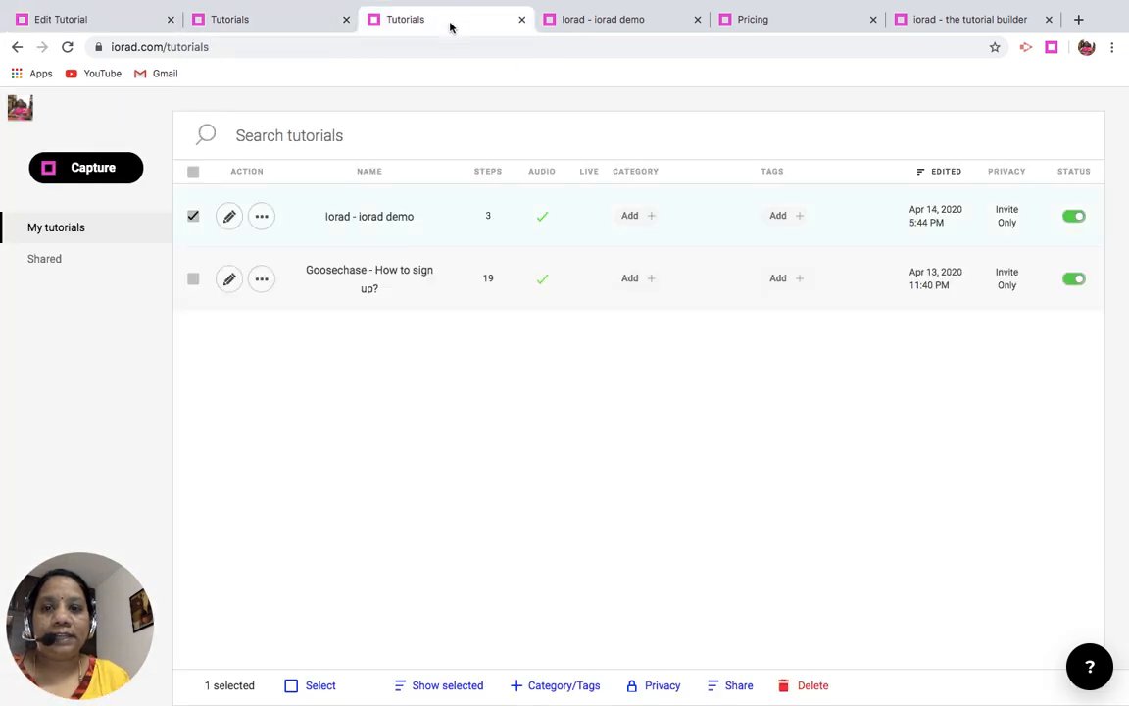
pyautogui.click(377, 225)
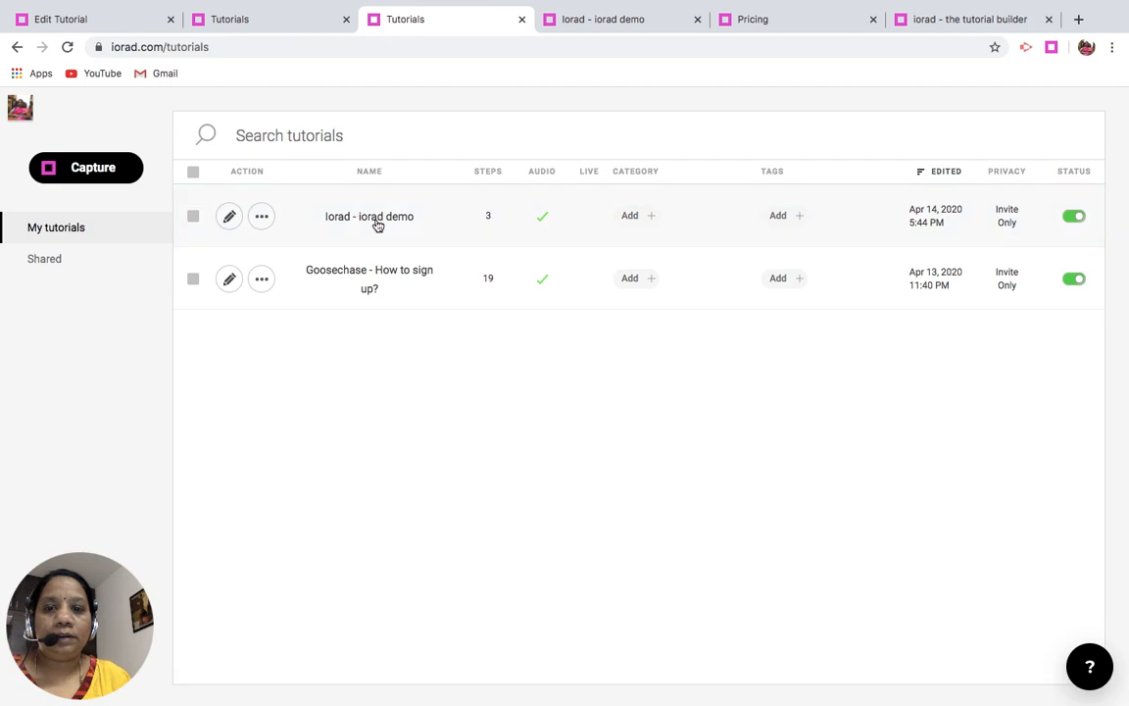
pyautogui.click(262, 217)
pyautogui.click(260, 258)
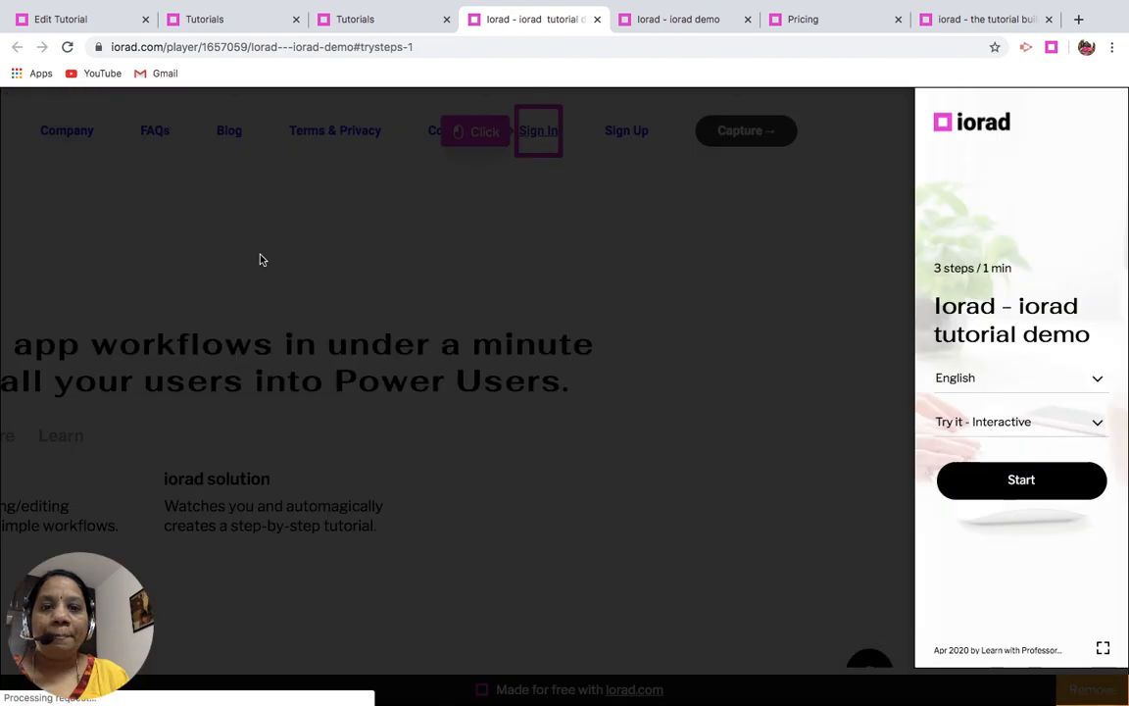
# - Play the tutorial through to its last step in interactive mode, and open the upgrade page for removing the iorad branding
pyautogui.click(1014, 485)
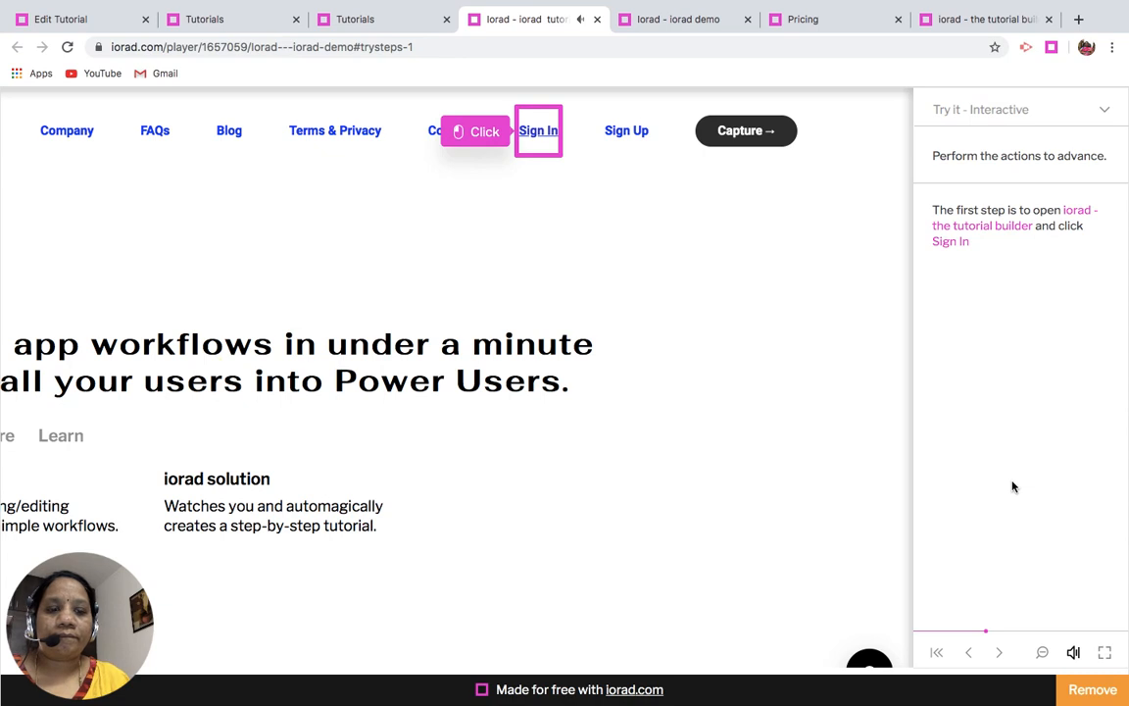
pyautogui.click(1002, 656)
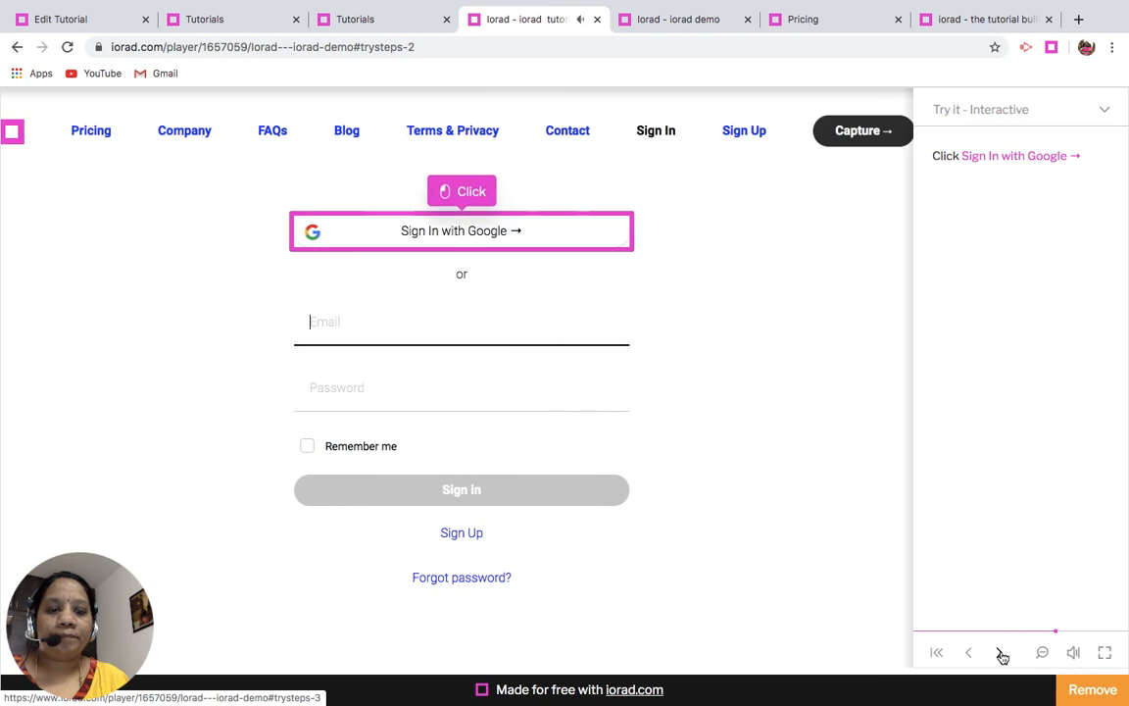
pyautogui.click(1002, 656)
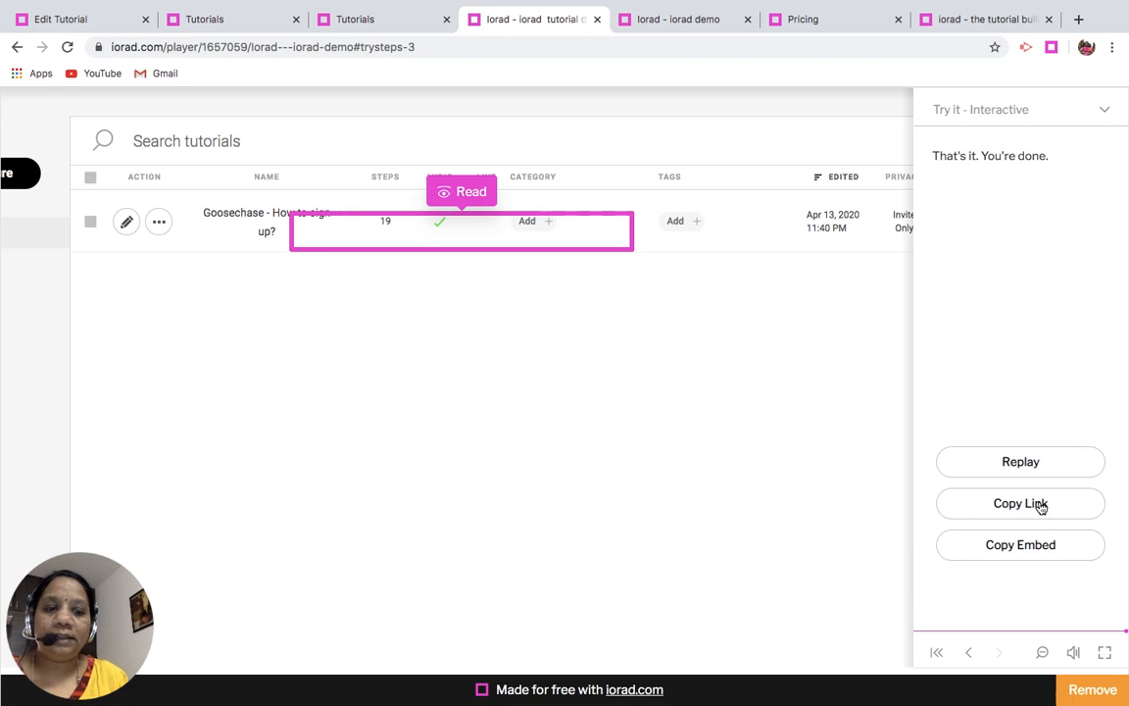
pyautogui.click(1093, 691)
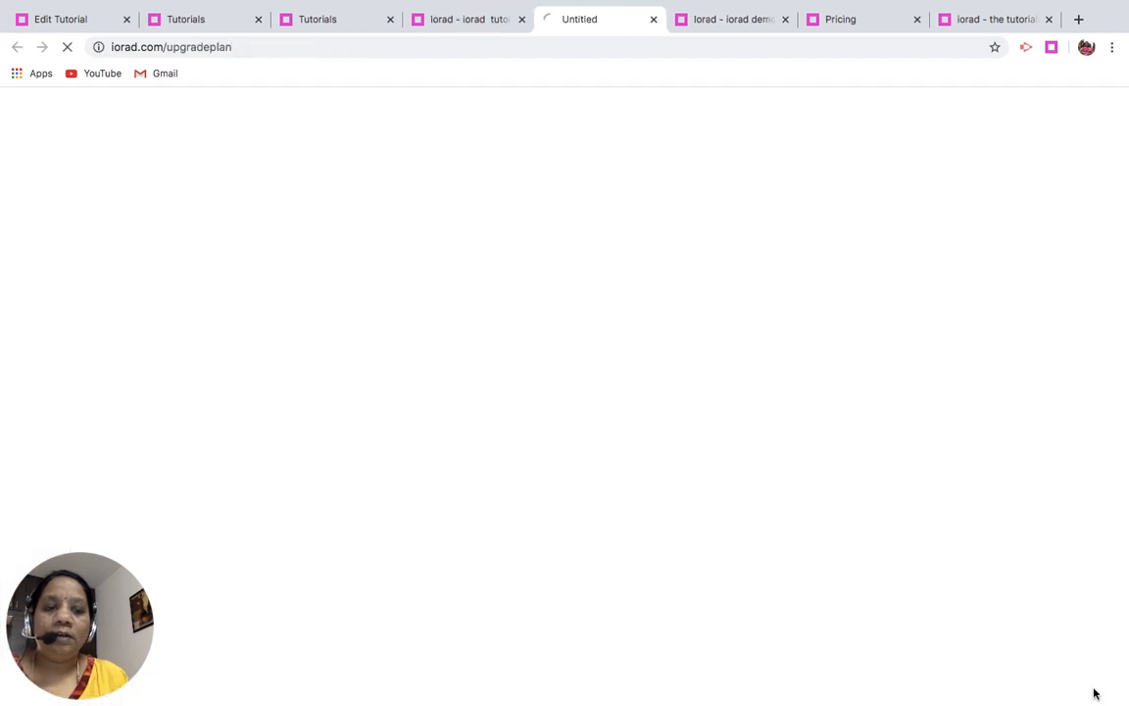
# - Return to the tutorials list and open the share links for "Iorad - iorad demo"
pyautogui.click(340, 21)
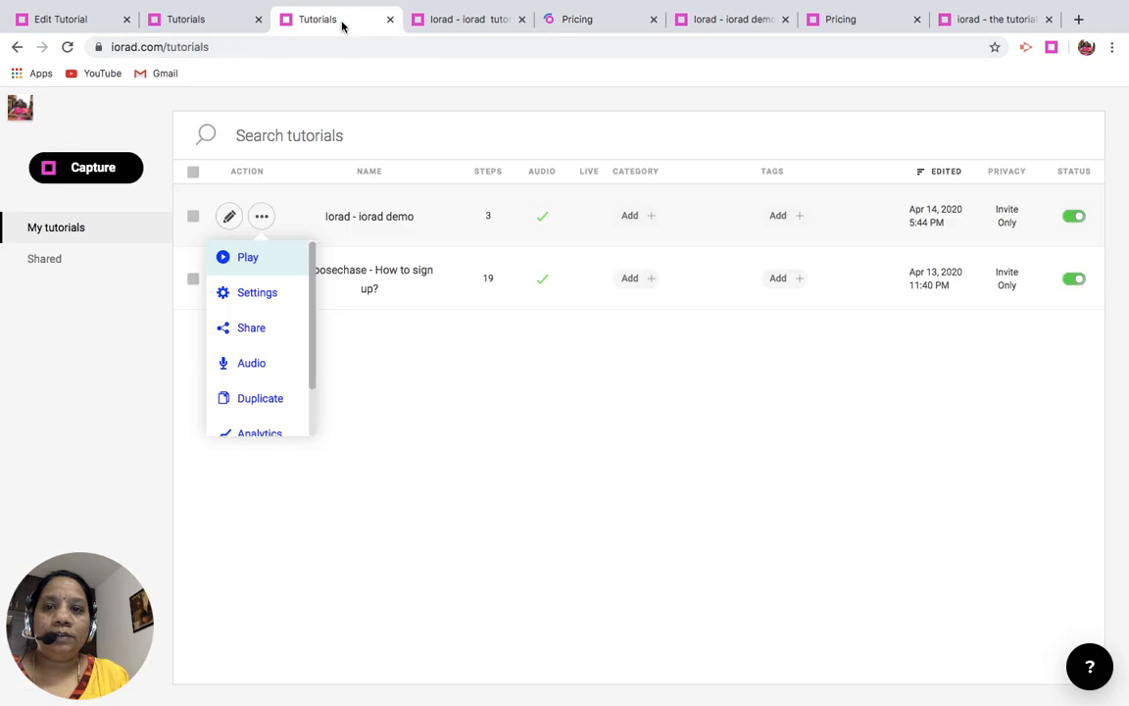
pyautogui.click(262, 217)
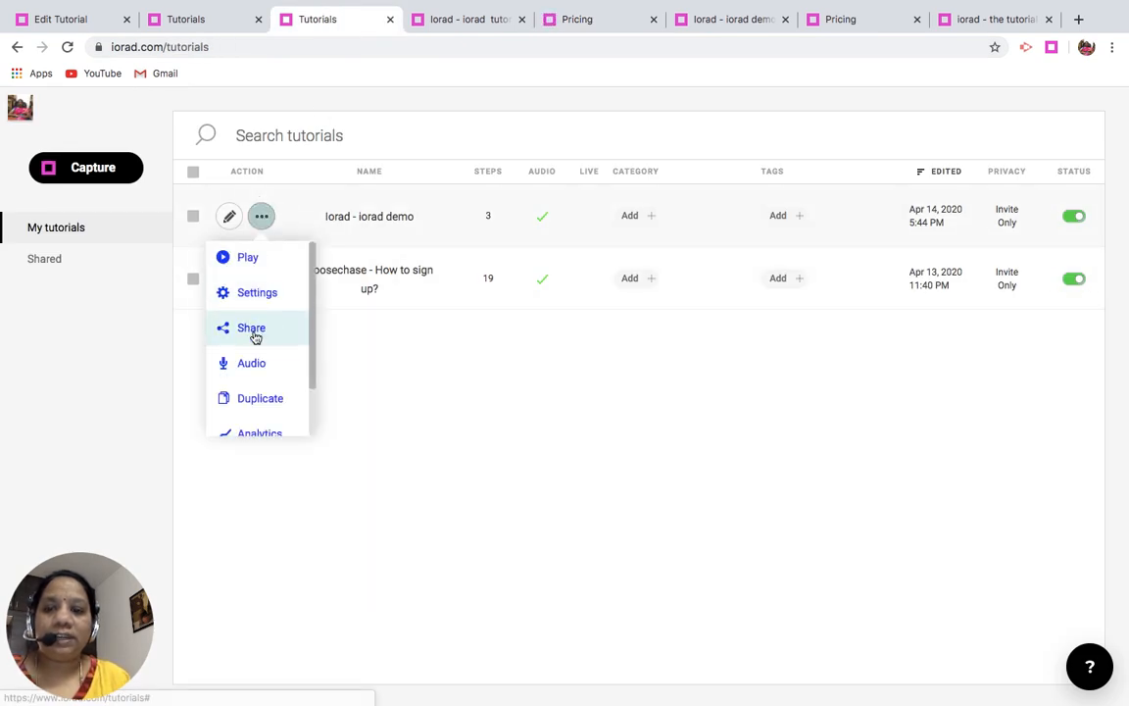
pyautogui.click(253, 330)
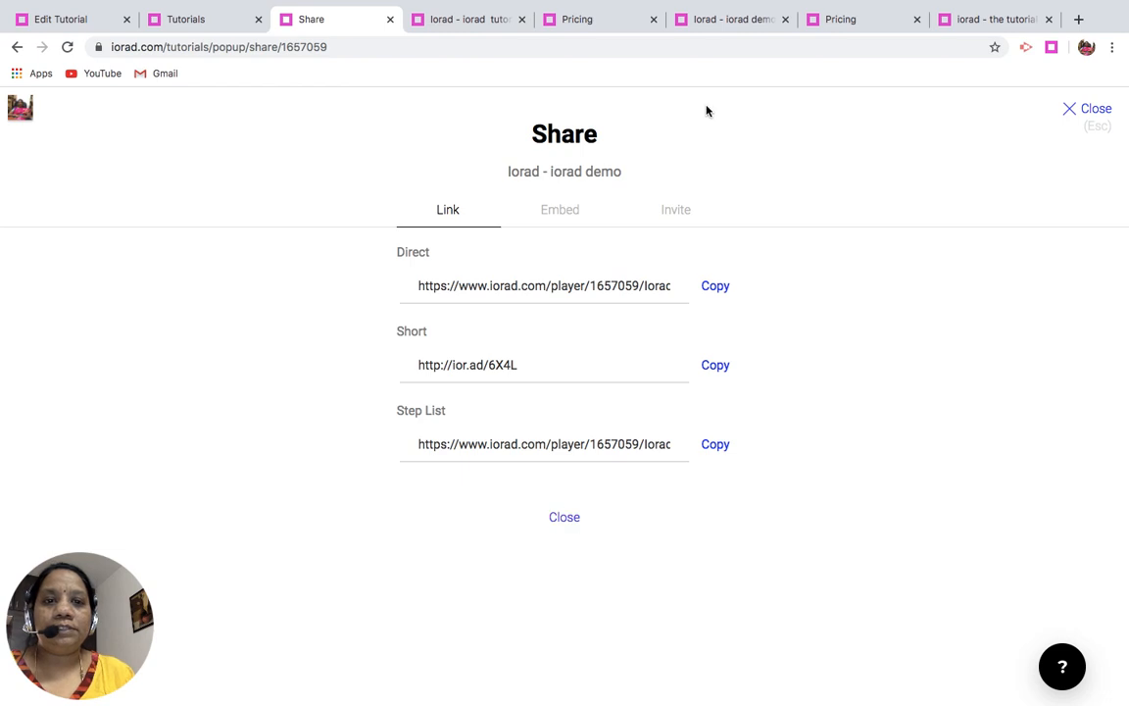
# - Review the pricing plans on the upgrade page, including what the For Free plan offers
pyautogui.click(612, 30)
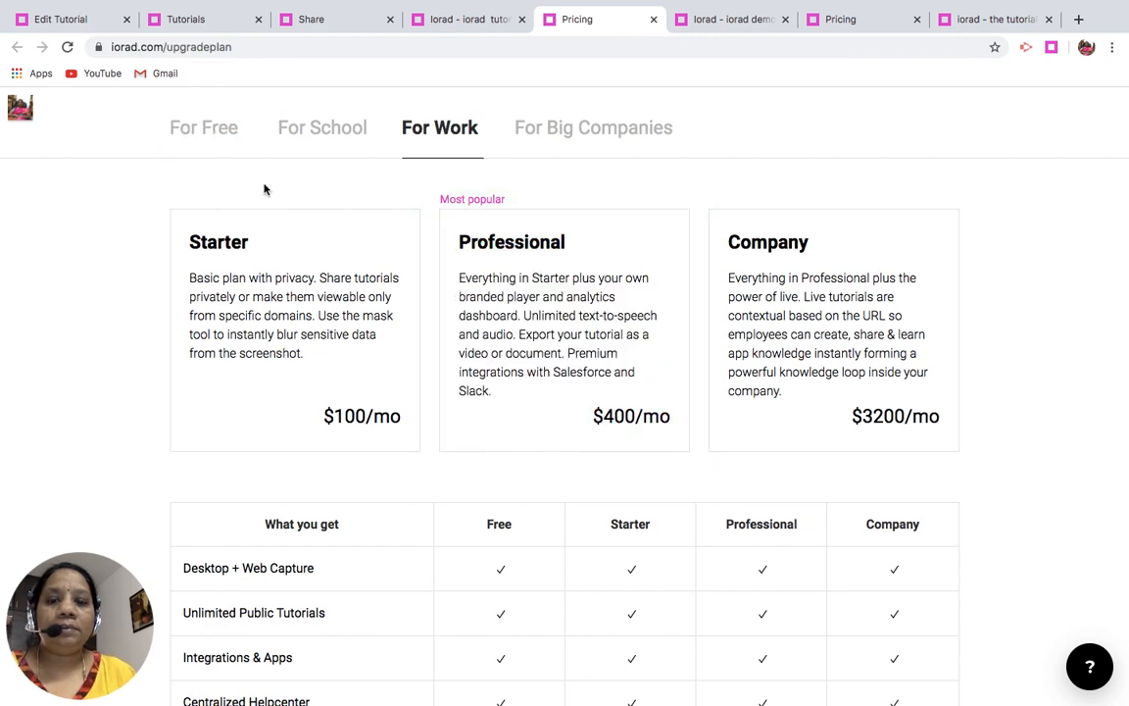
pyautogui.click(215, 130)
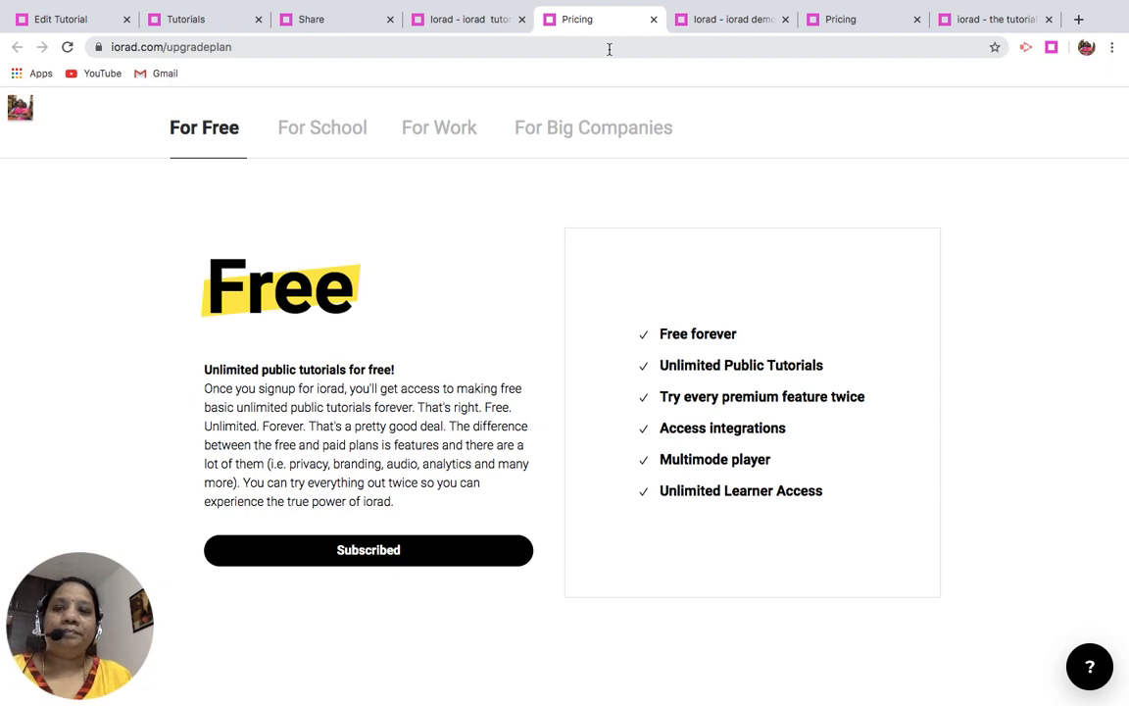
pyautogui.moveTo(784, 3)
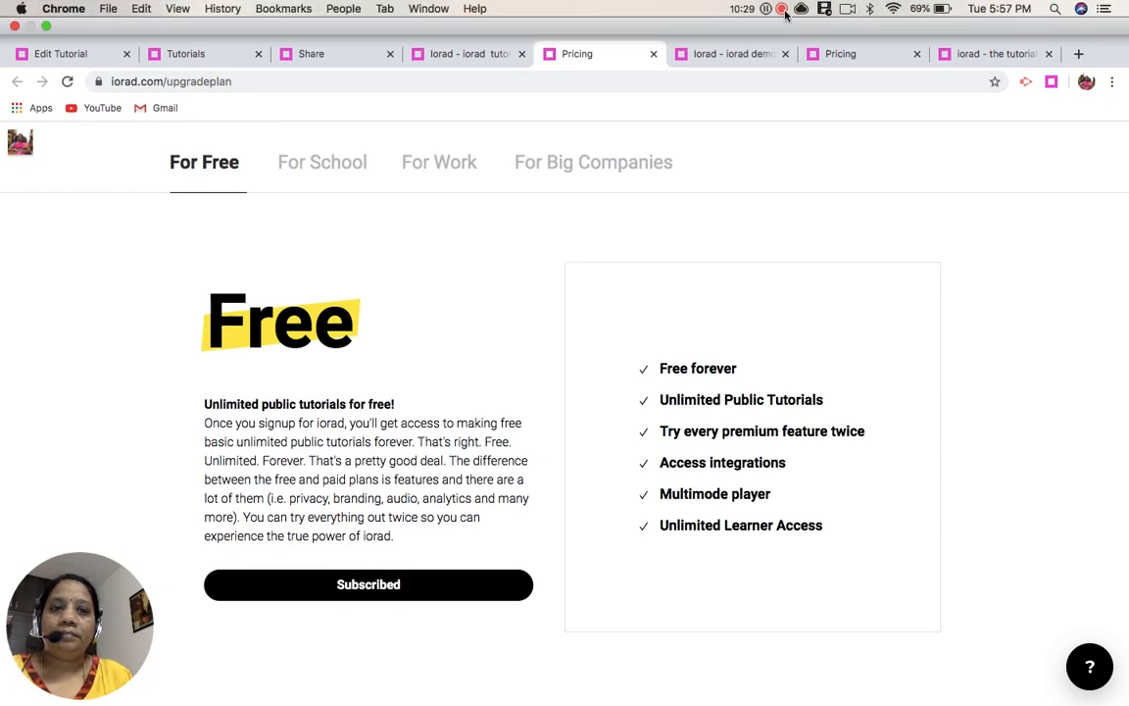